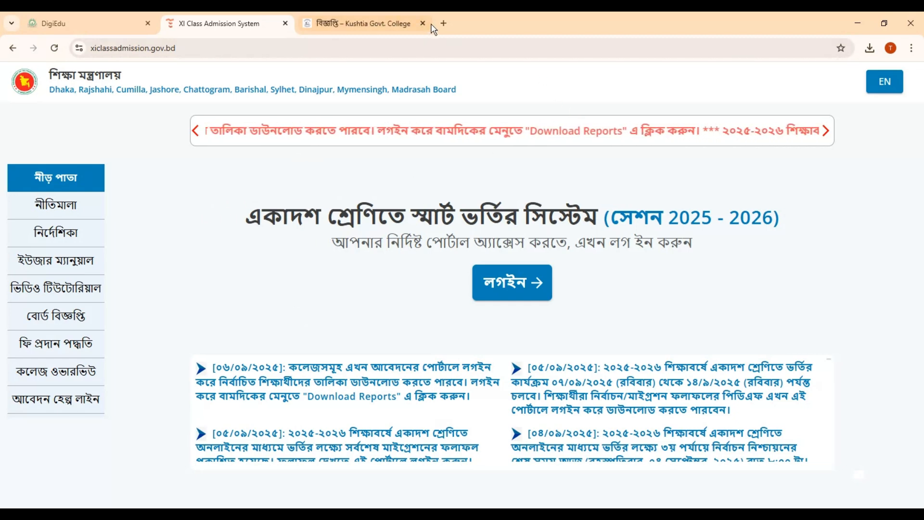
# Open the Kushtia Govt. College website in a new browser tab
pyautogui.click(444, 22)
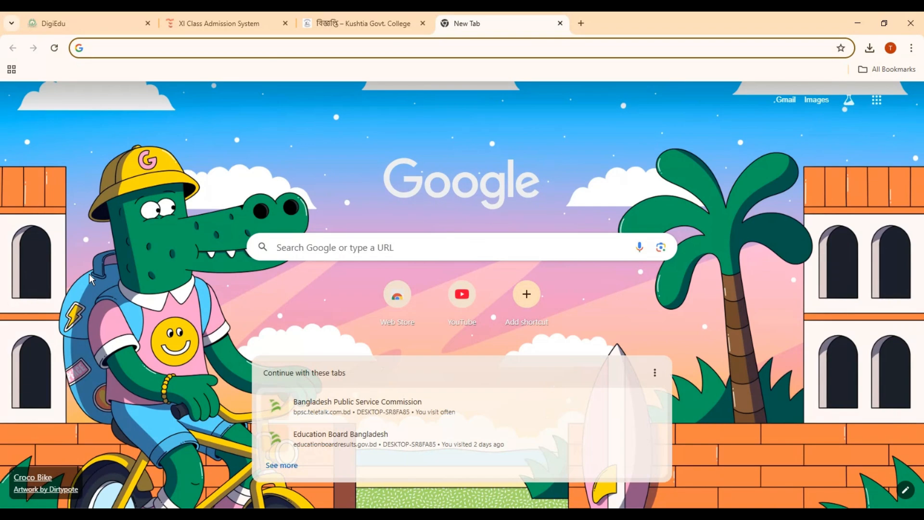
pyautogui.click(369, 246)
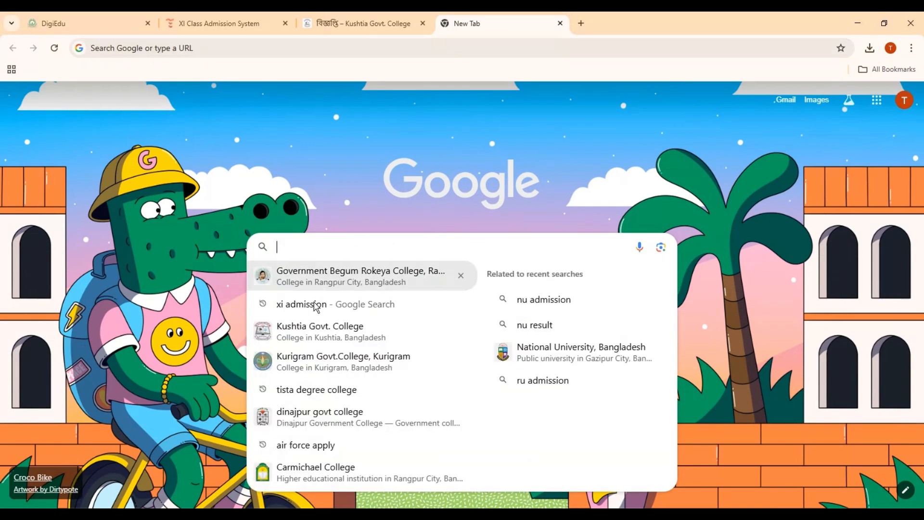
pyautogui.click(334, 334)
pyautogui.click(188, 204)
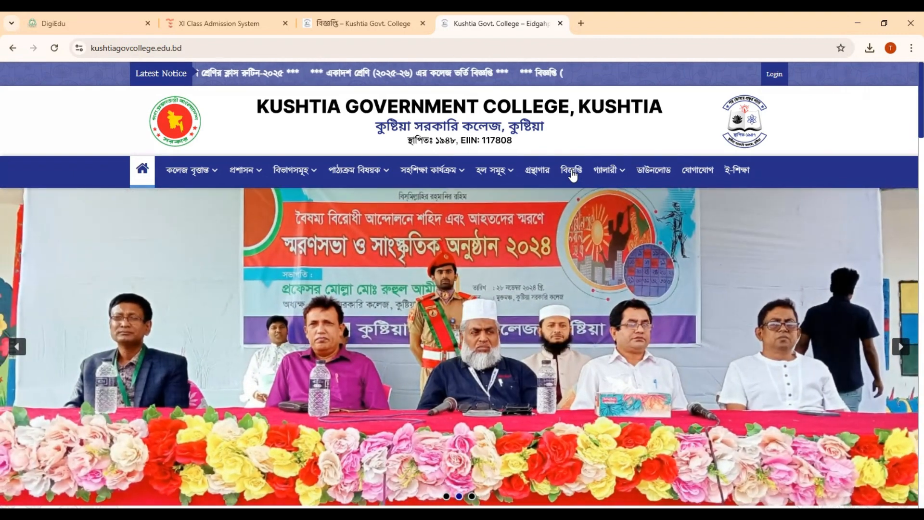
# Open the PDF of the class XI (2025-26) college admission notice from the college's notice list
pyautogui.click(572, 172)
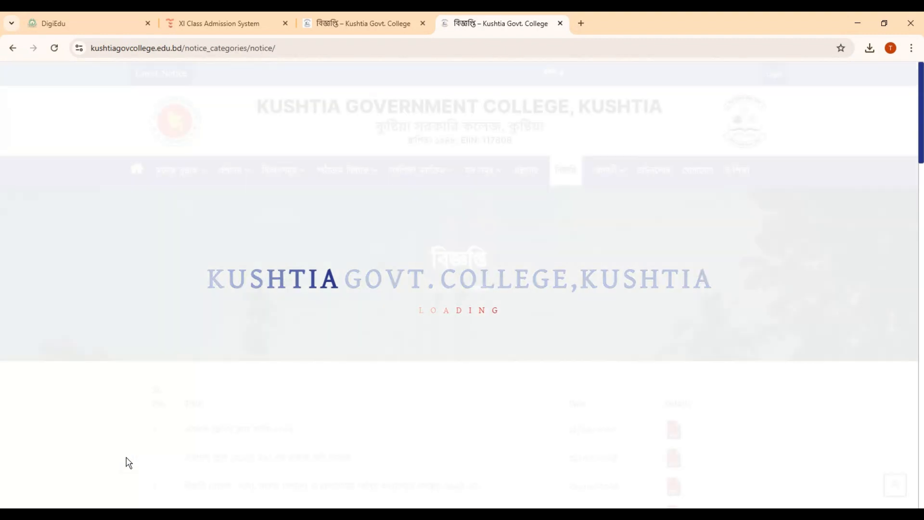
pyautogui.scroll(-2, 404, 357)
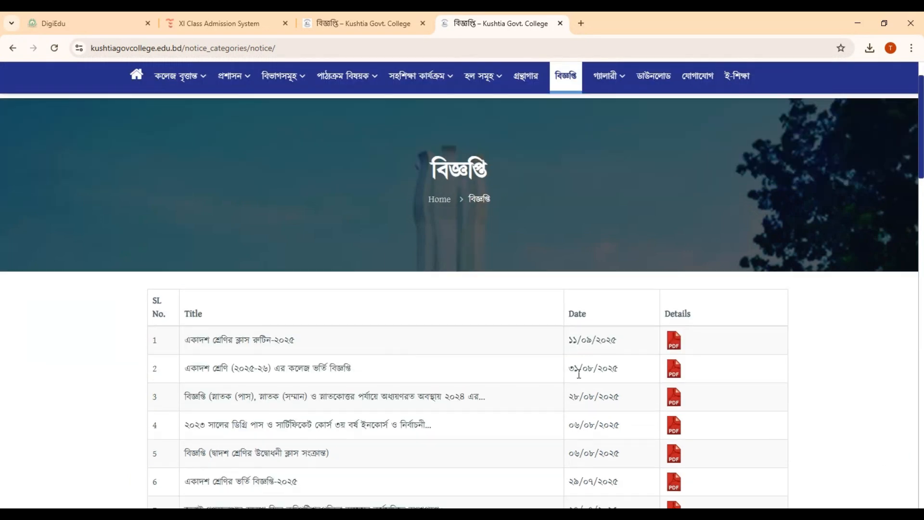
pyautogui.click(674, 370)
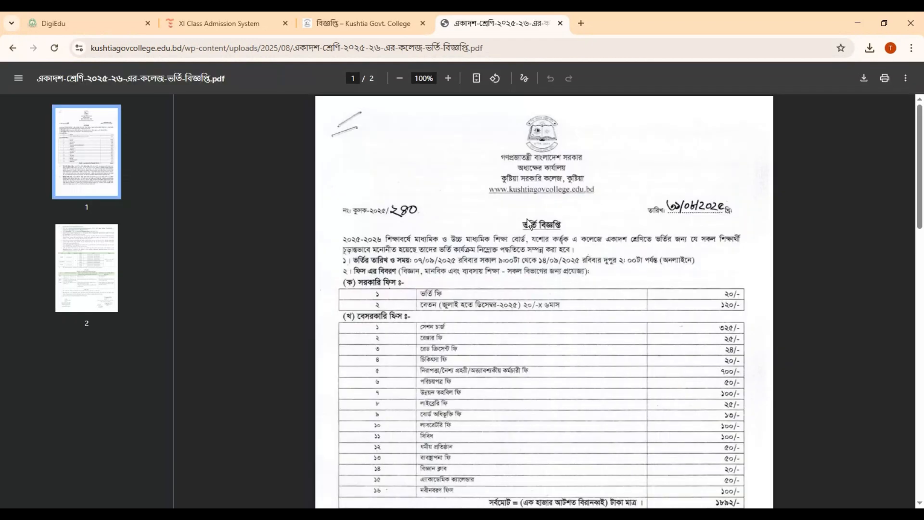
# Copy the user name given in the notice's online admission instructions and open the linked admission portal
pyautogui.scroll(-1, 483, 299)
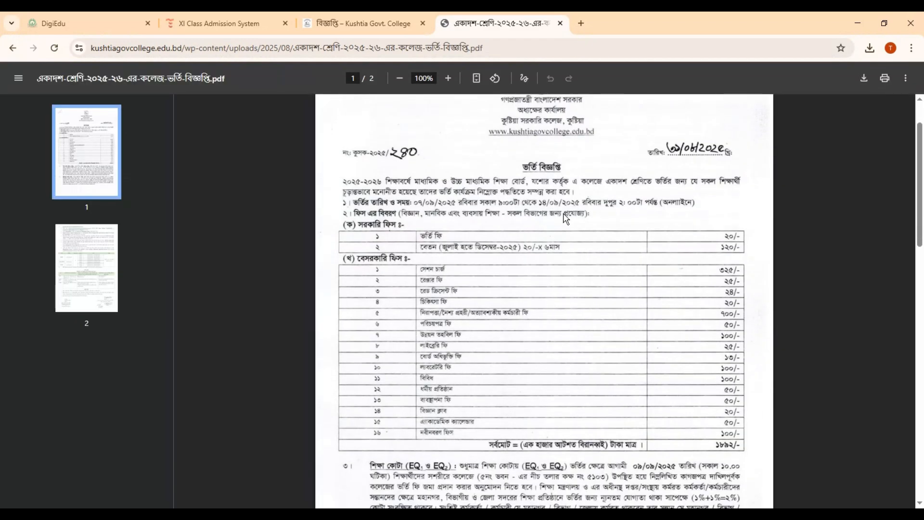
pyautogui.scroll(-8, 566, 219)
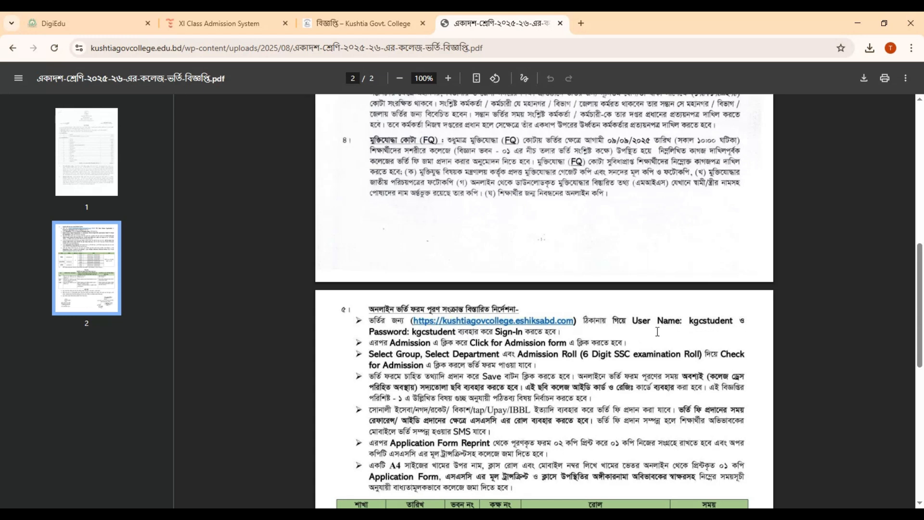
pyautogui.moveTo(690, 324); pyautogui.dragTo(734, 322)
pyautogui.hotkey('ctrl', 'c')
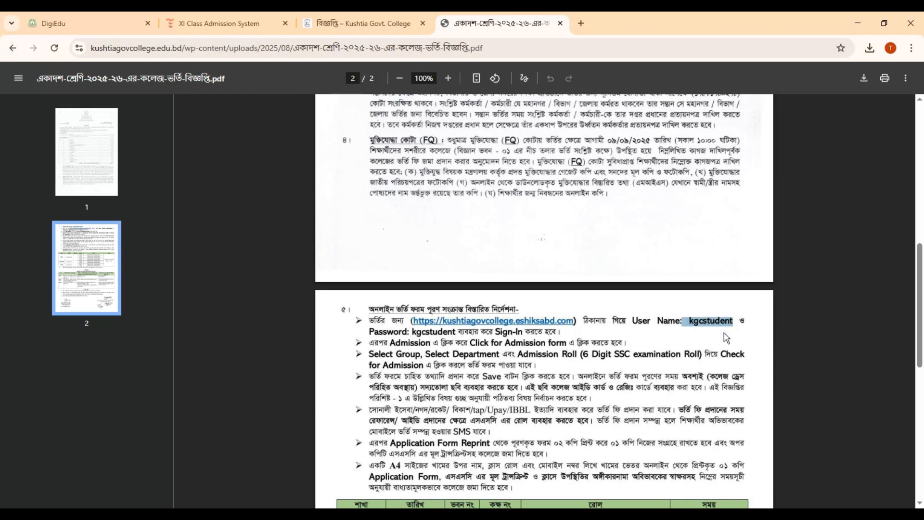
pyautogui.click(491, 325)
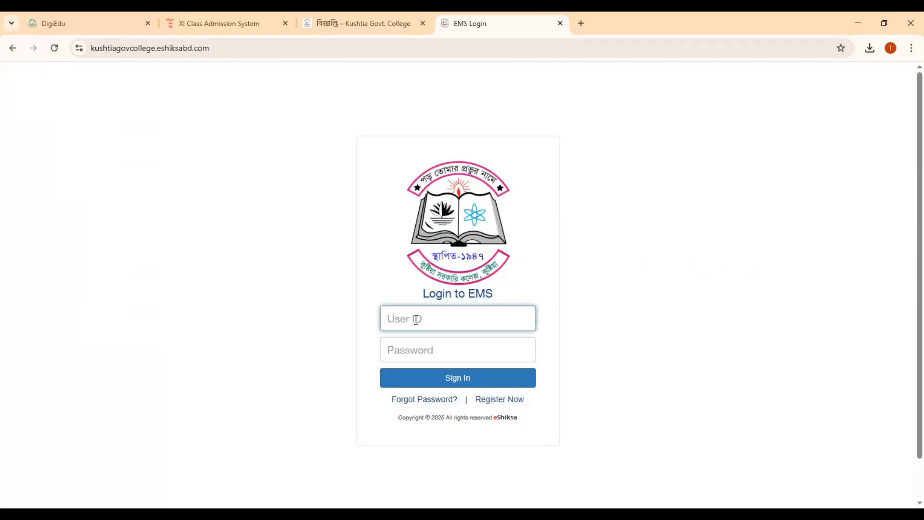
# Sign in to the college's EMS portal with the copied user ID and the account password, and dismiss the password-change warning
pyautogui.hotkey('ctrl', 'v')
pyautogui.doubleClick(407, 322)
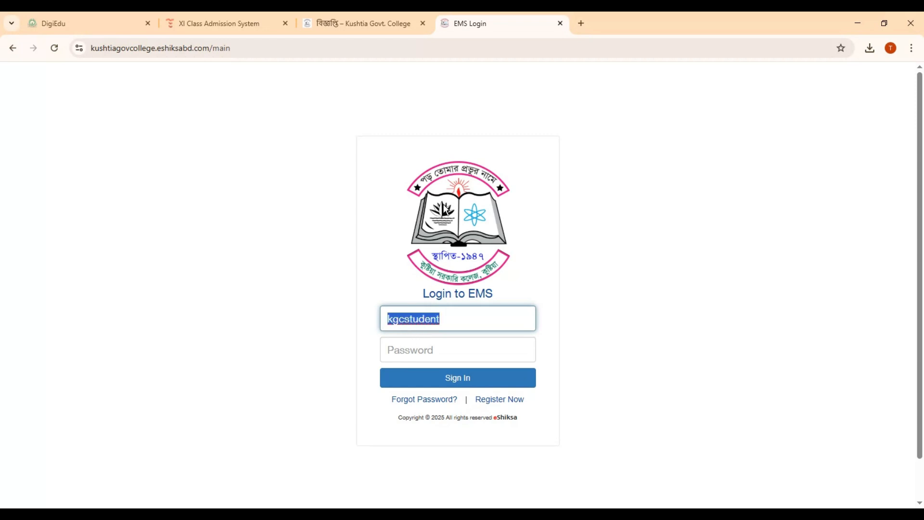
pyautogui.click(408, 356)
pyautogui.hotkey('ctrl', 'v')
pyautogui.click(431, 379)
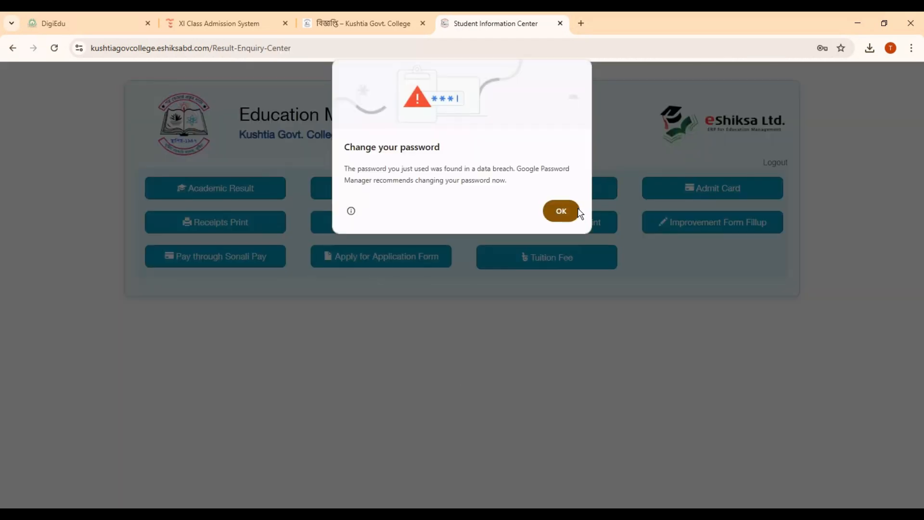
pyautogui.click(553, 215)
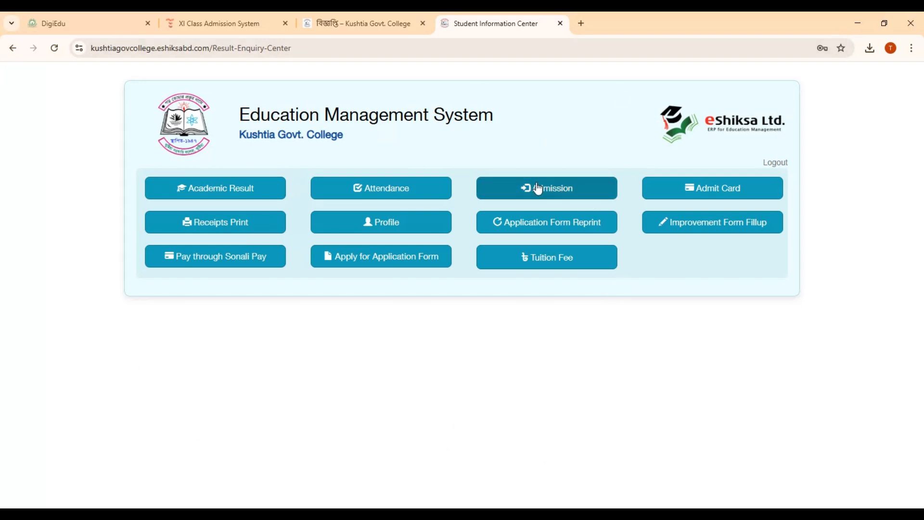
# Start the admission form and choose HSC as the level and HSC - Science as the department
pyautogui.click(551, 194)
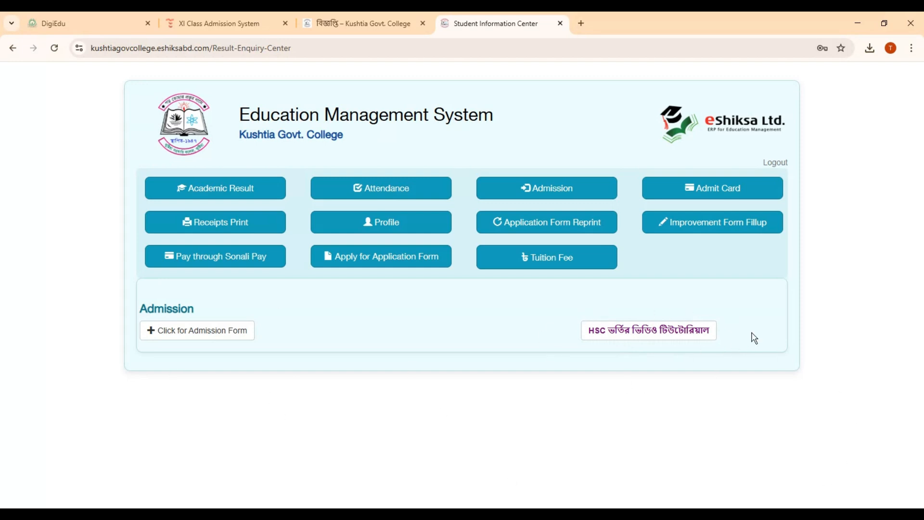
pyautogui.click(189, 339)
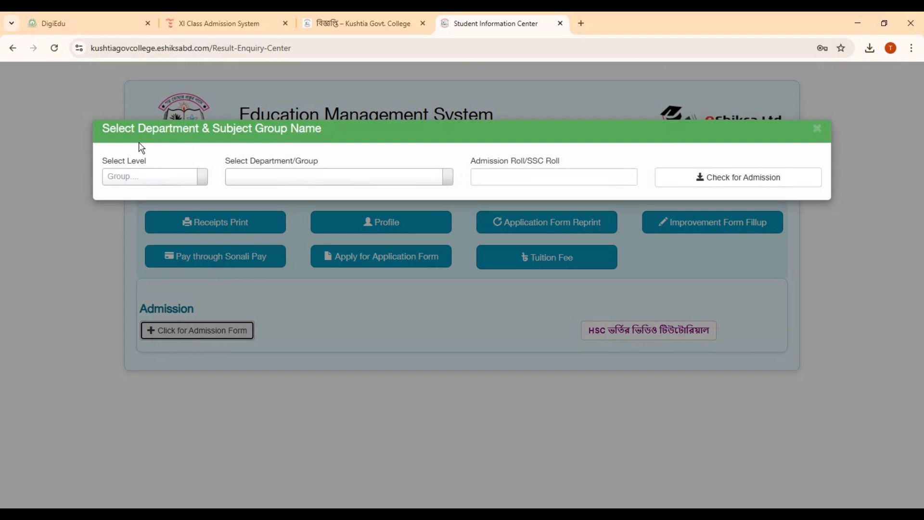
pyautogui.click(155, 174)
pyautogui.click(119, 216)
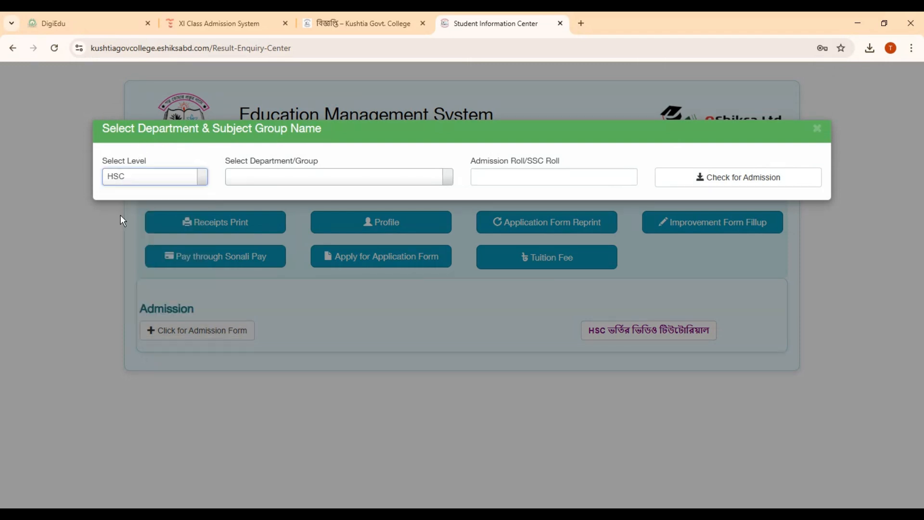
pyautogui.click(300, 182)
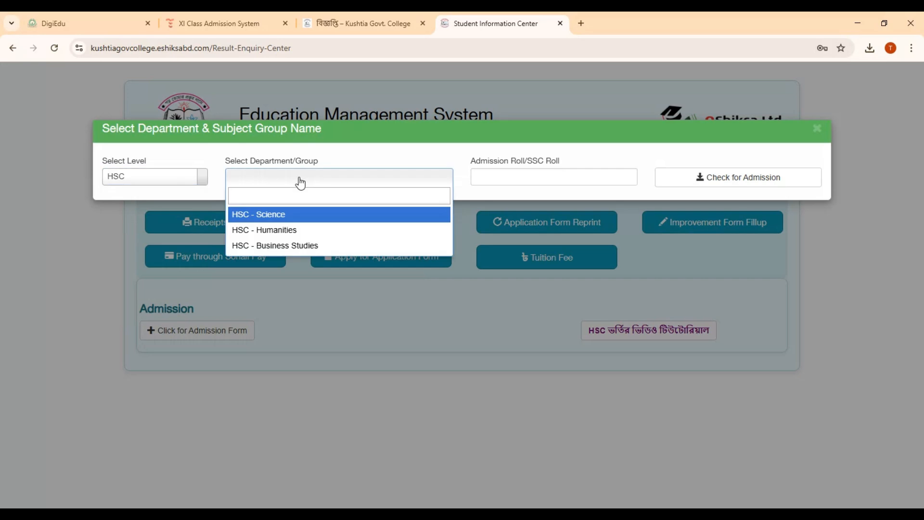
pyautogui.click(278, 214)
# Enter the student's admission roll number and check for admission
pyautogui.click(531, 178)
pyautogui.click(483, 341)
pyautogui.click(495, 178)
pyautogui.write('51515')
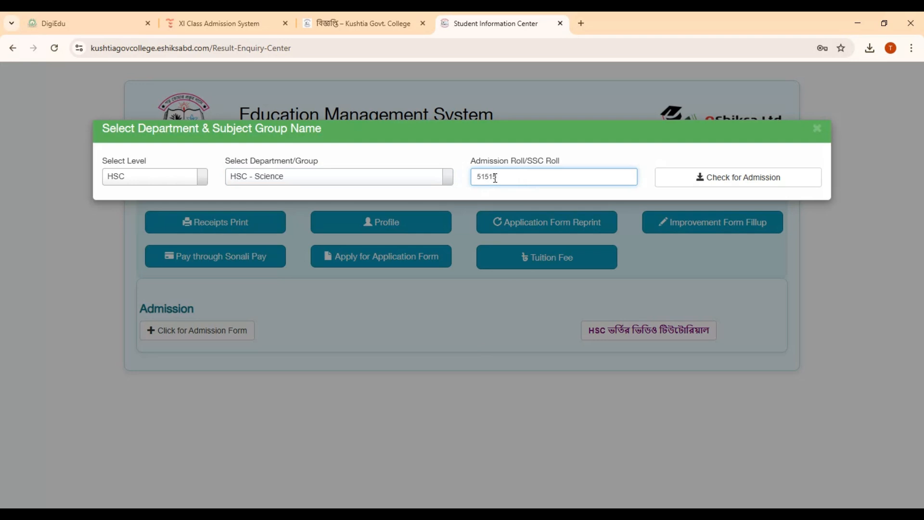
pyautogui.click(734, 178)
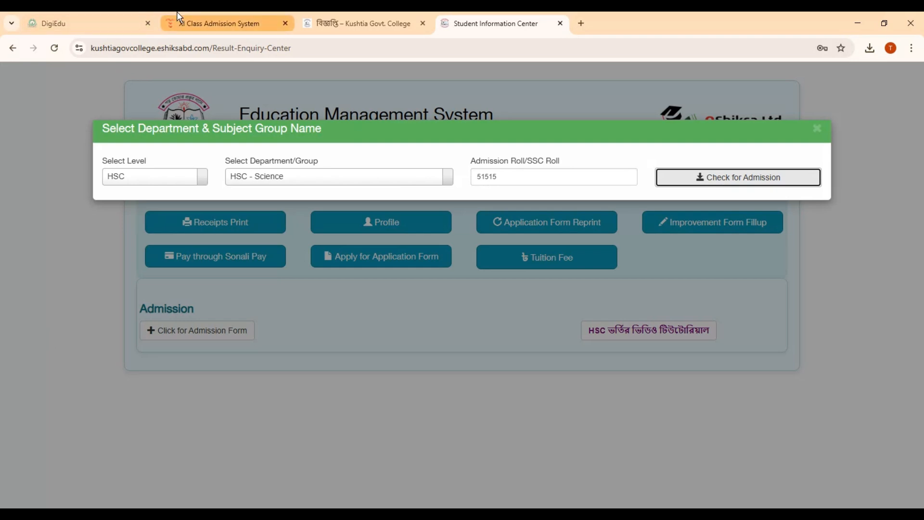
# Switch to the Darunnazat Siddikia Kamil Madrasah admission form and fill in the student's name in Bangla
pyautogui.click(219, 24)
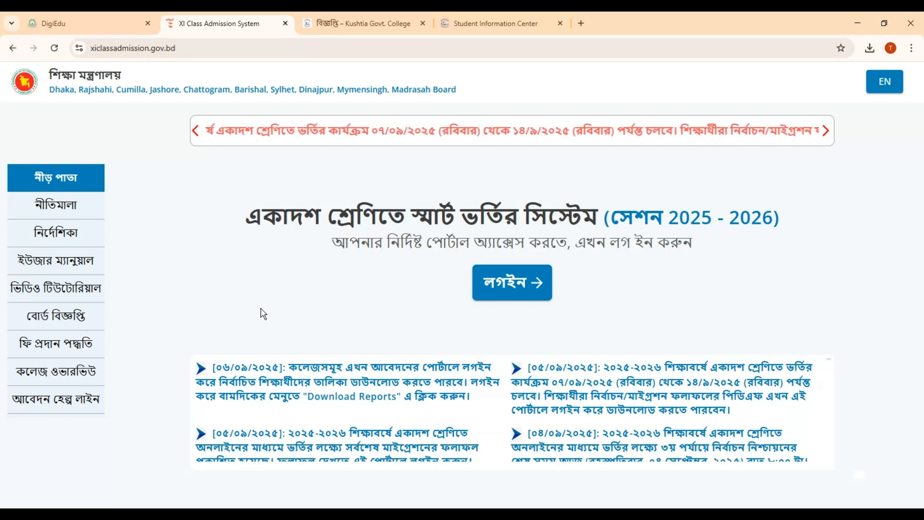
pyautogui.click(79, 18)
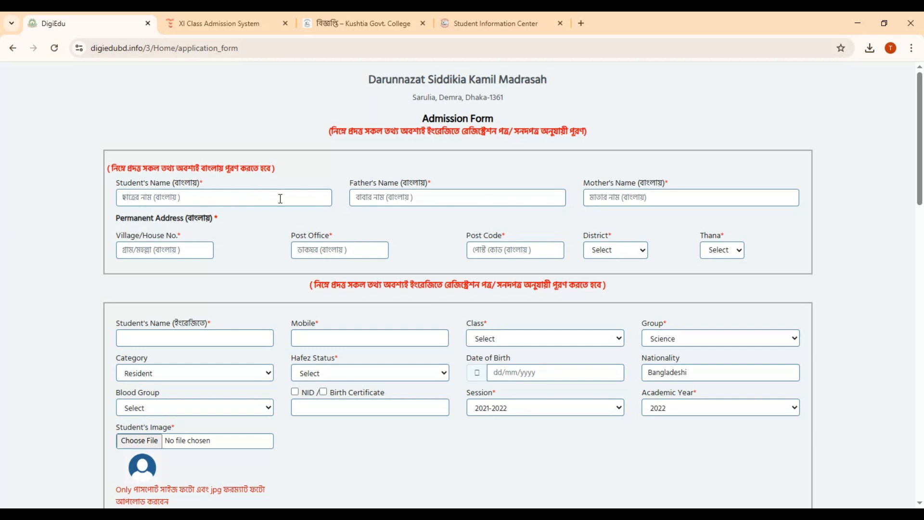
pyautogui.click(363, 514)
pyautogui.click(152, 200)
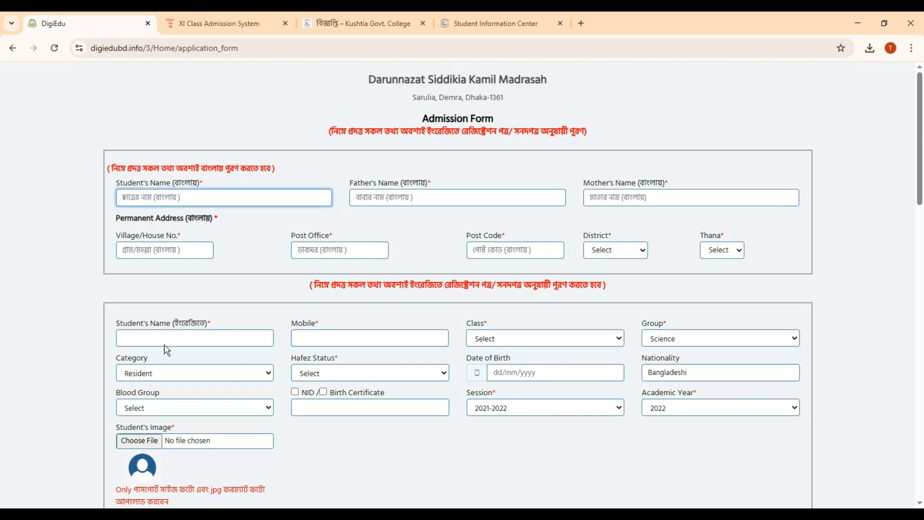
# Fill in the father's name and the mother's name in Bangla
pyautogui.click(306, 513)
pyautogui.click(393, 196)
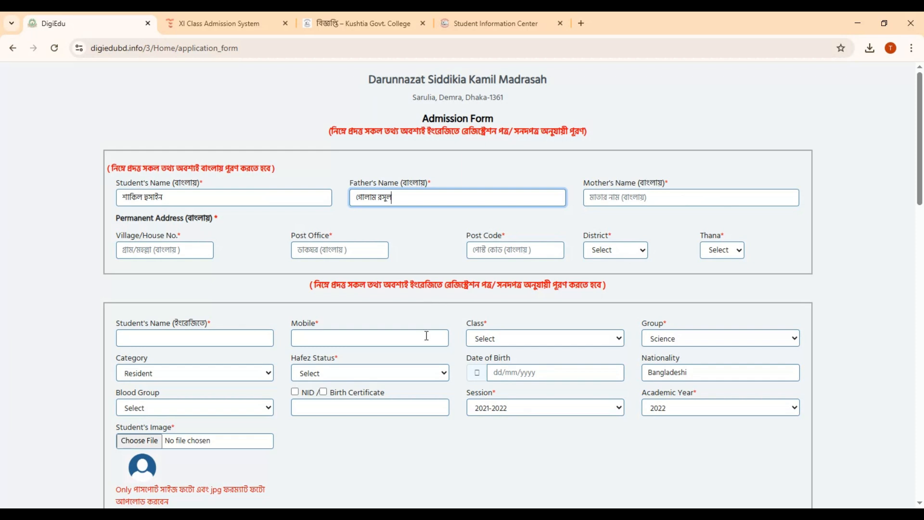
pyautogui.click(297, 514)
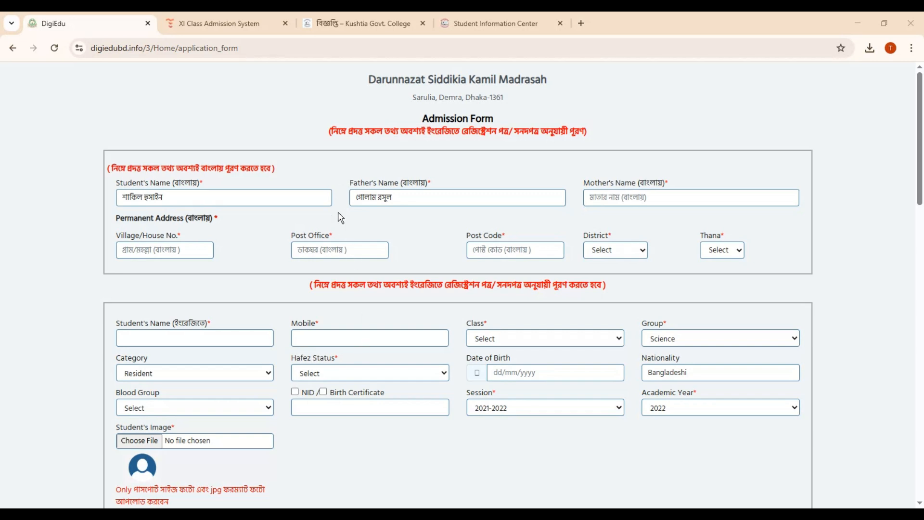
pyautogui.click(635, 204)
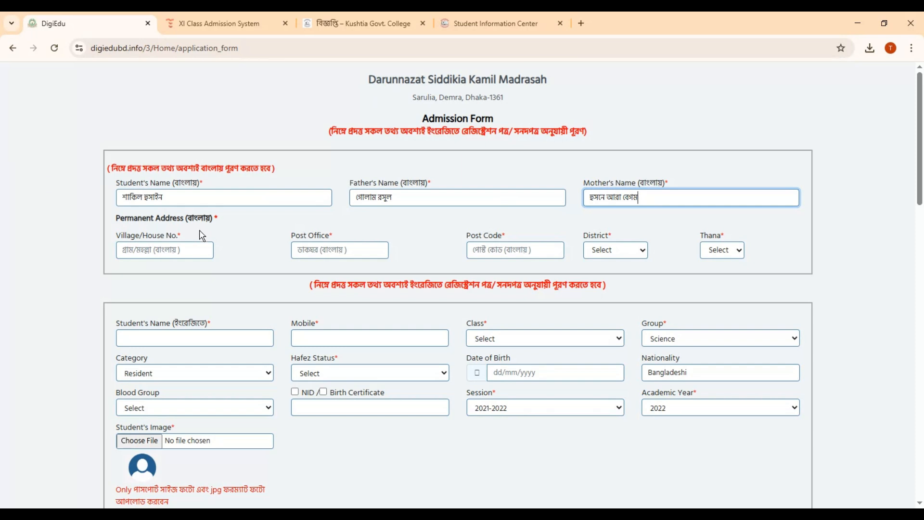
# Enter the village, post office and post code of the student's permanent address
pyautogui.click(343, 514)
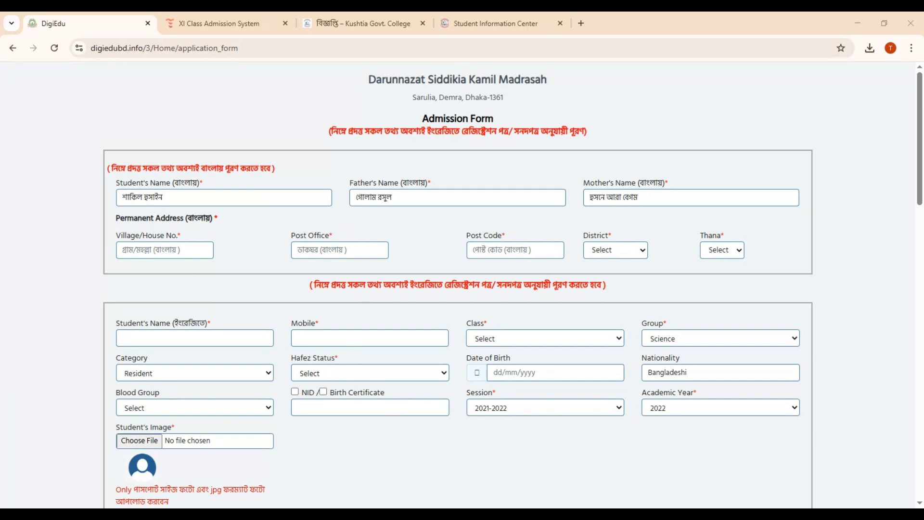
pyautogui.click(156, 255)
pyautogui.write('নামাটারী')
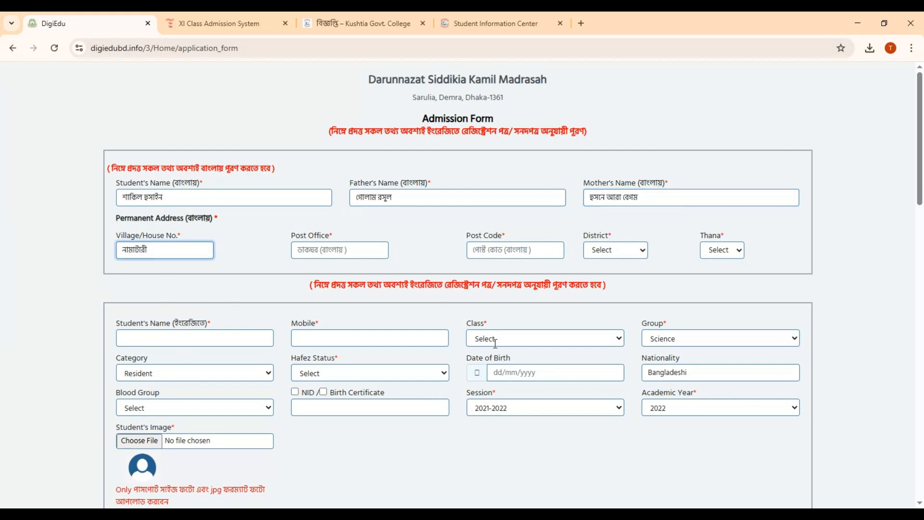
pyautogui.click(343, 246)
pyautogui.click(334, 514)
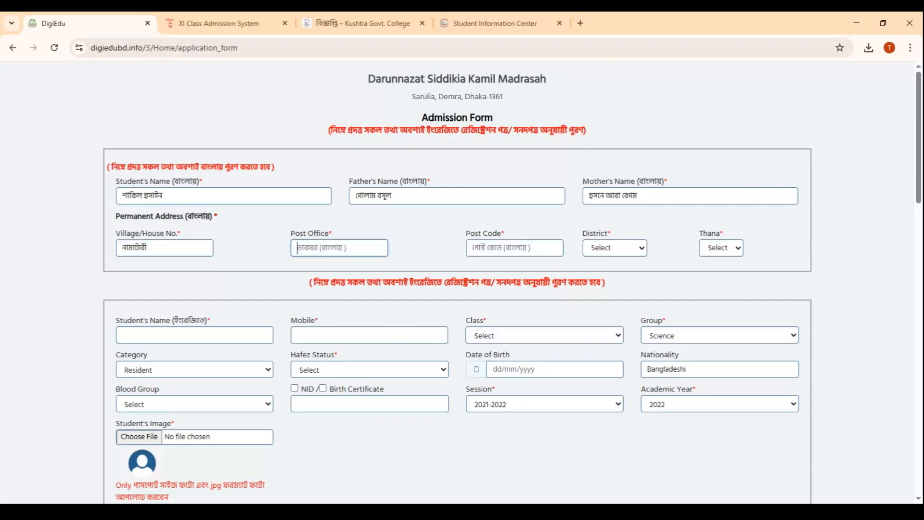
pyautogui.write('তিস্তা')
pyautogui.click(511, 251)
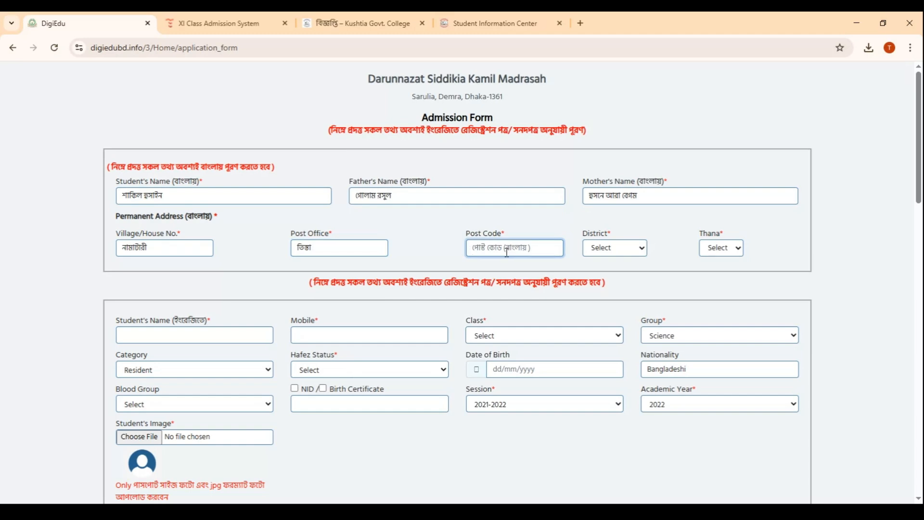
pyautogui.write('5500')
# Select the district and thana of the student's permanent address
pyautogui.click(619, 258)
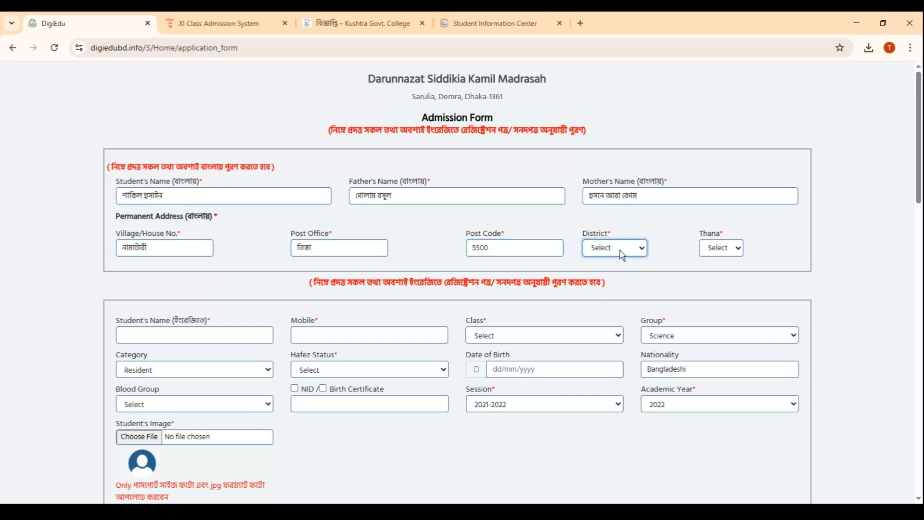
pyautogui.click(608, 345)
pyautogui.click(717, 250)
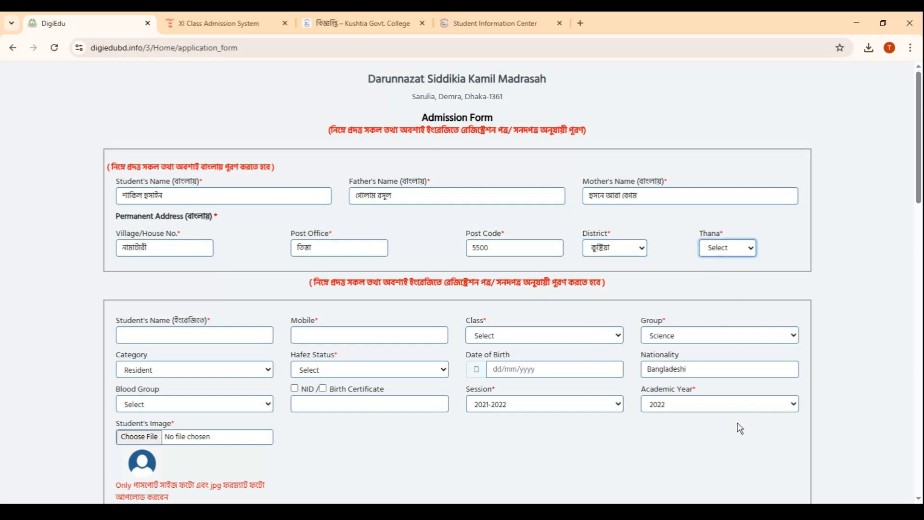
pyautogui.click(732, 289)
# Enter the student's name in English and the mobile number
pyautogui.click(142, 338)
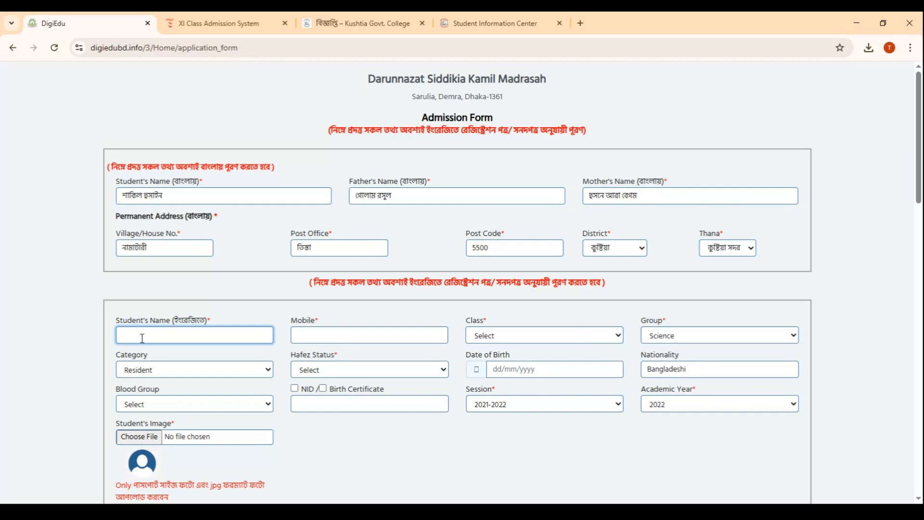
pyautogui.write('Sakil')
pyautogui.click(324, 335)
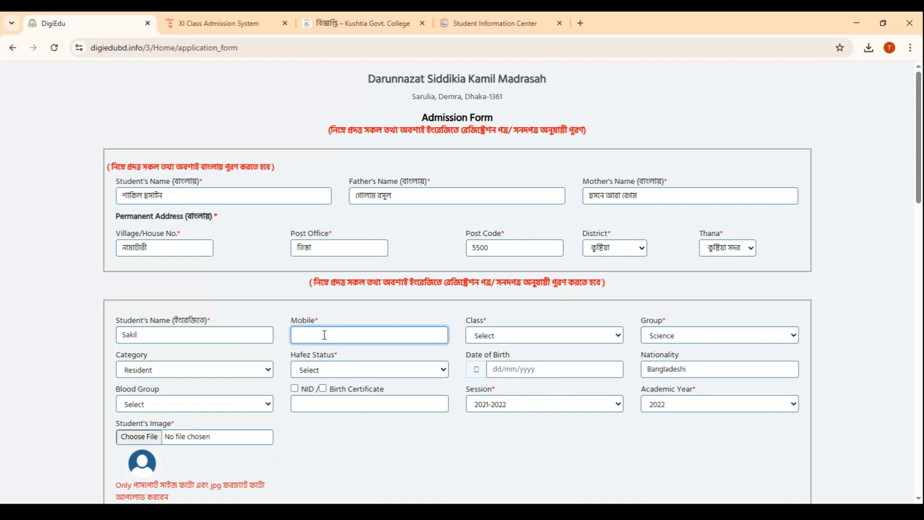
pyautogui.write('01700000000')
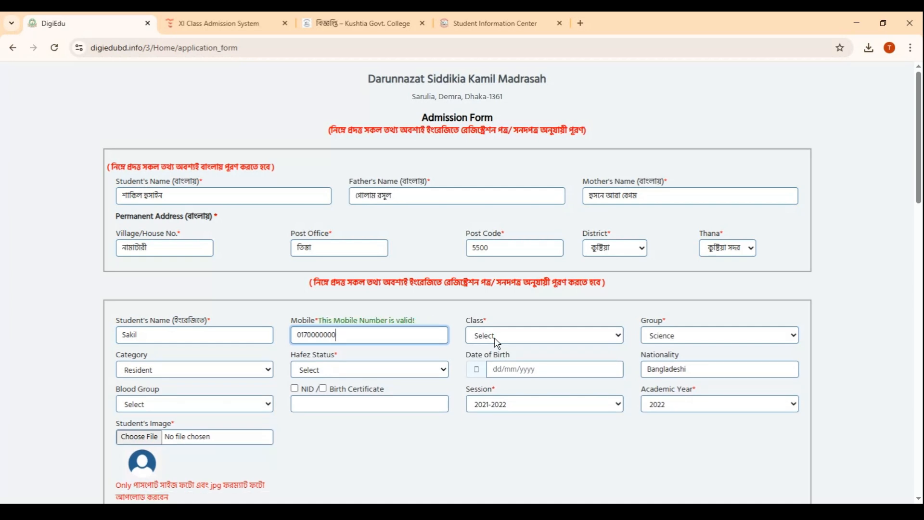
# Set the class to Alim 1st Year and the group to Science
pyautogui.click(511, 216)
pyautogui.click(708, 336)
pyautogui.click(672, 367)
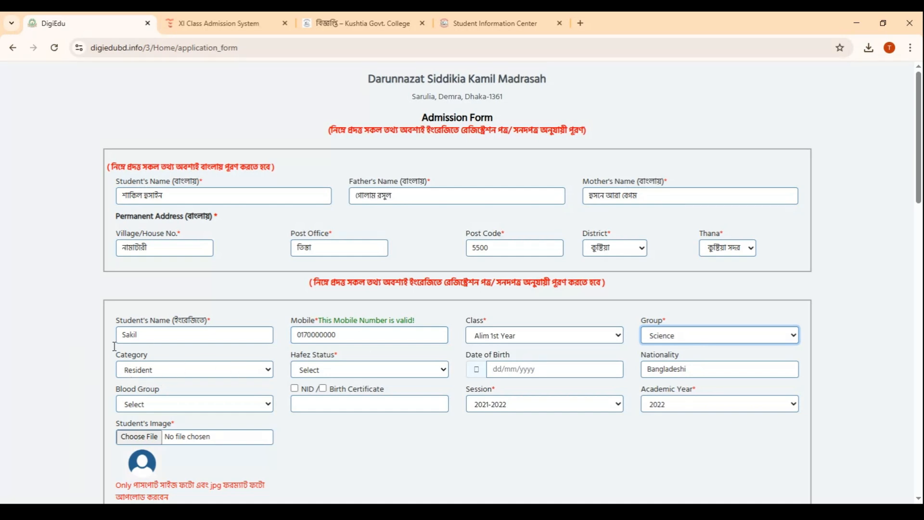
# Set the student's category to Non-Resident
pyautogui.click(167, 374)
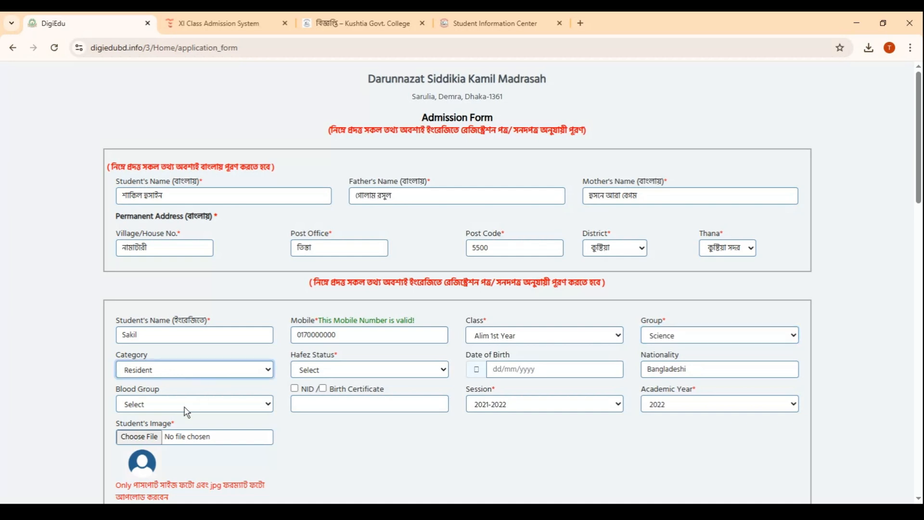
pyautogui.press('Down')
pyautogui.click(338, 373)
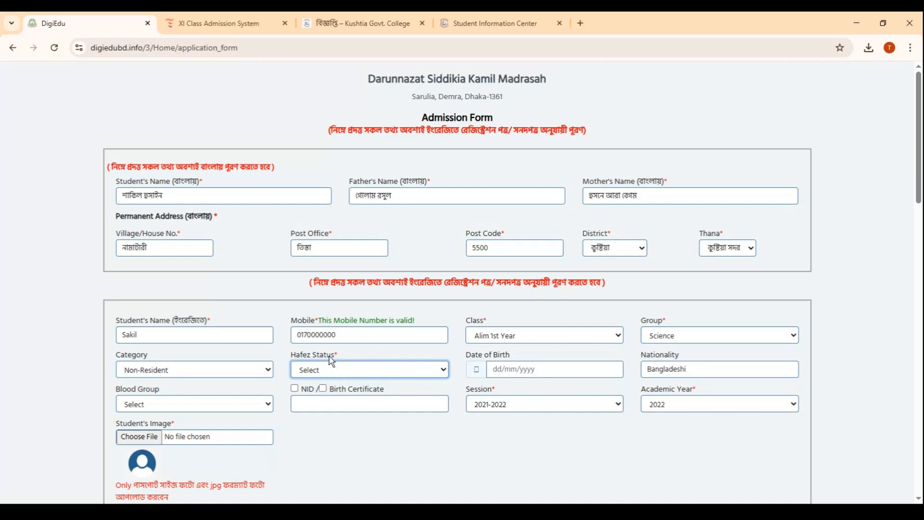
# Enter the student's date of birth
pyautogui.click(504, 369)
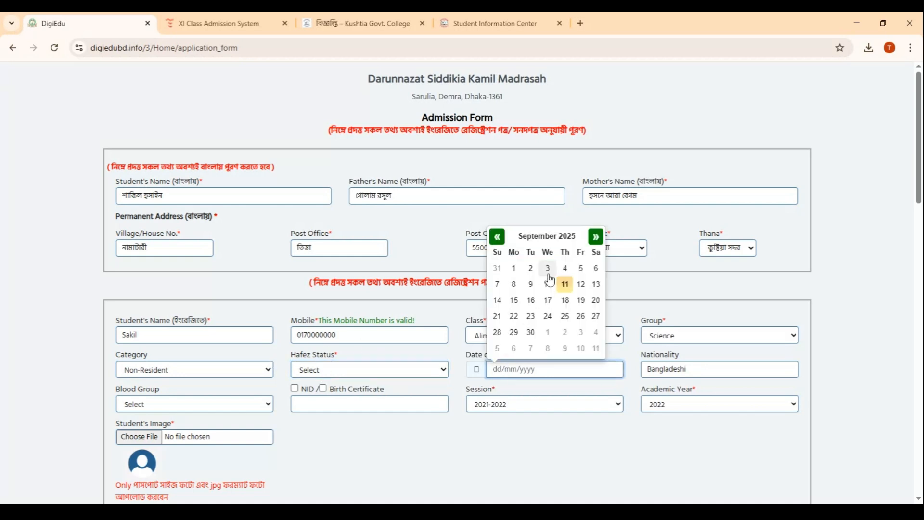
pyautogui.click(564, 243)
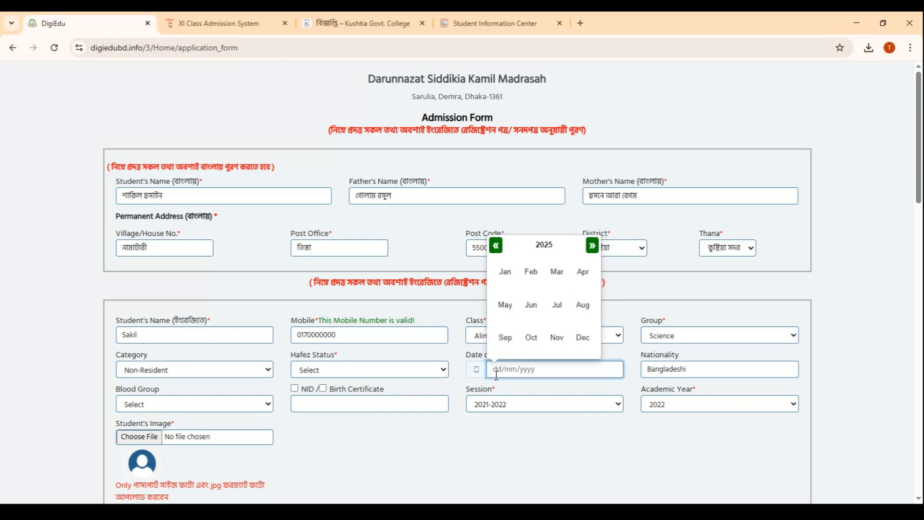
pyautogui.write('17')
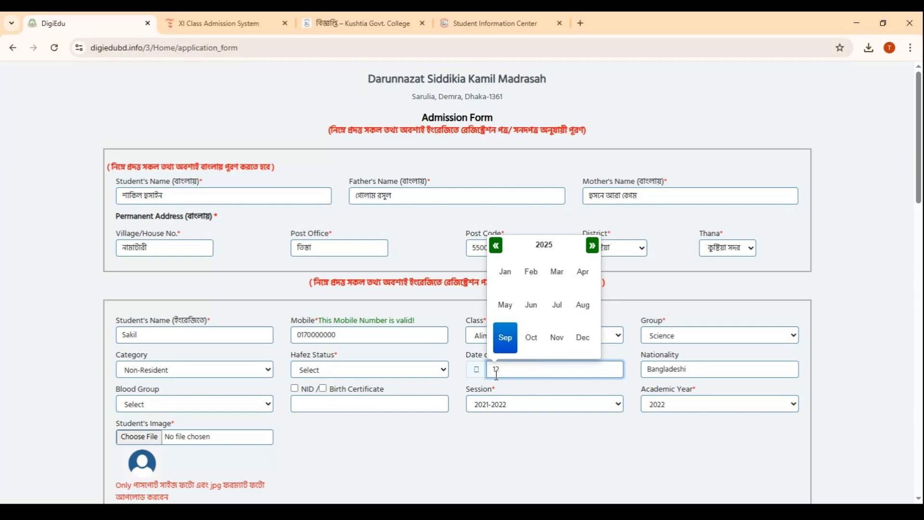
pyautogui.write('/11/2007')
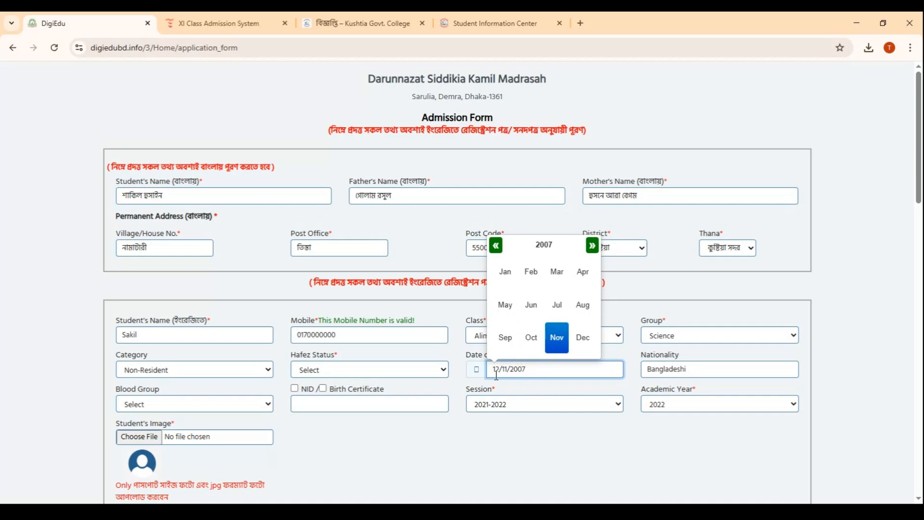
pyautogui.click(554, 342)
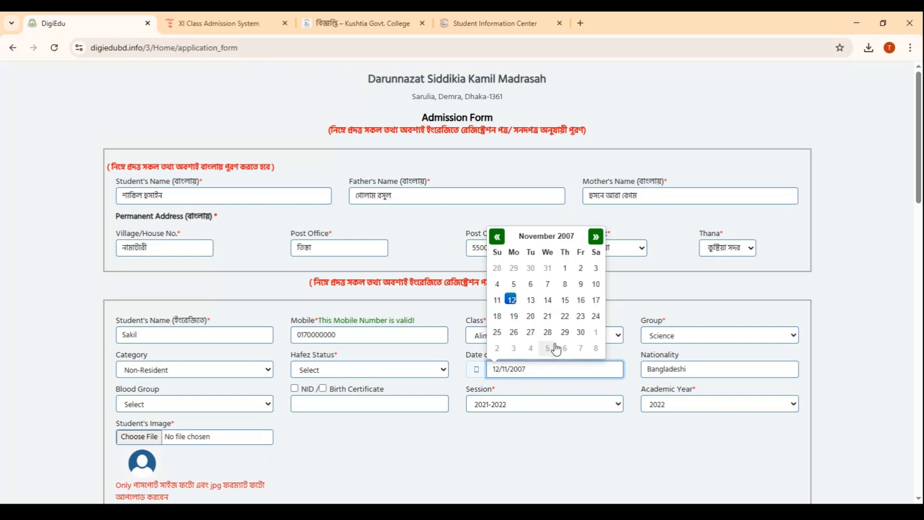
pyautogui.click(369, 465)
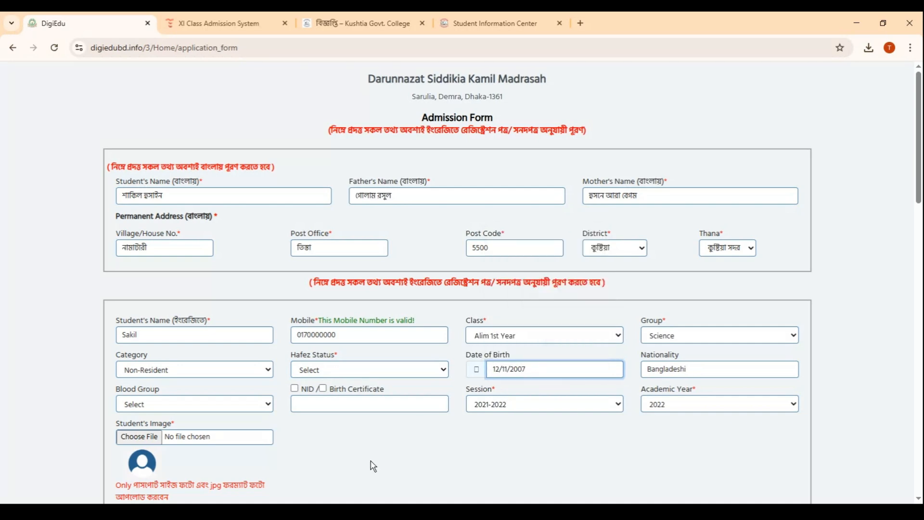
# Set the blood group to B+ and enter the student's Birth Certificate number as identification
pyautogui.click(221, 407)
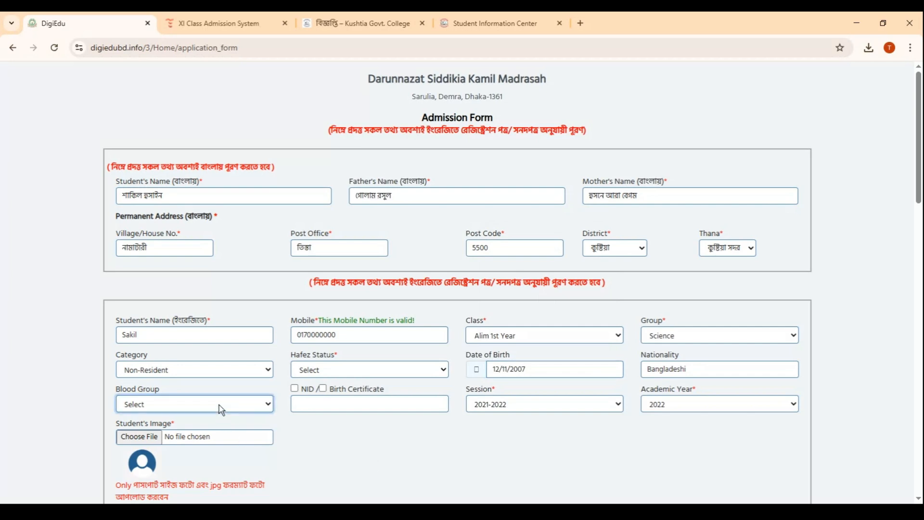
pyautogui.click(126, 308)
pyautogui.click(322, 388)
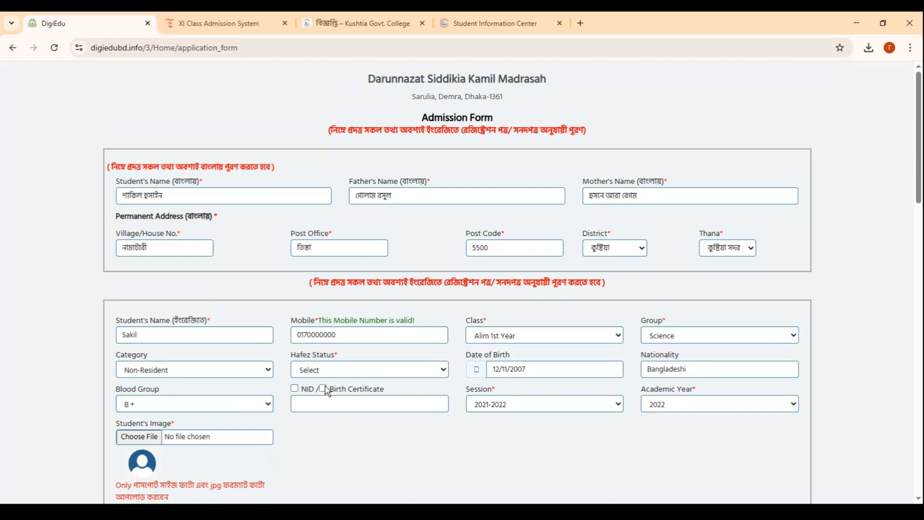
pyautogui.click(312, 407)
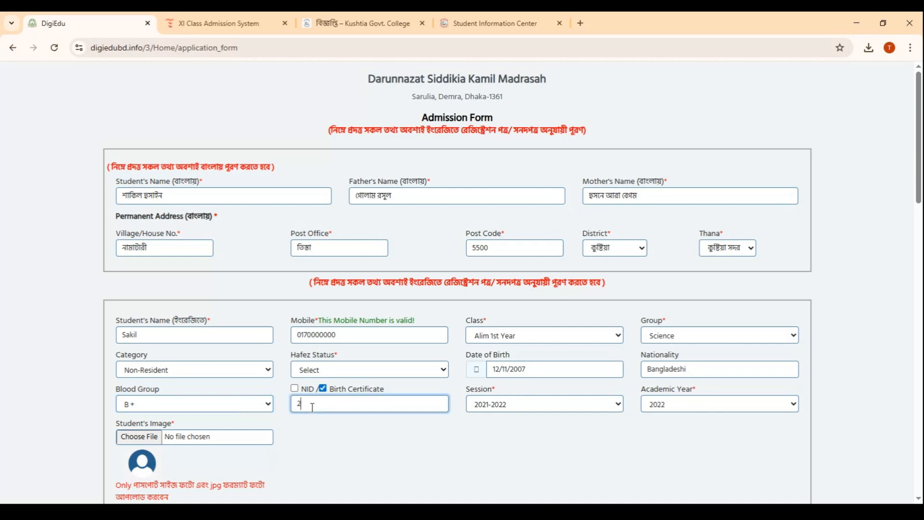
pyautogui.write('2007000000000')
# Set the session to 2025-2026 and the academic year to 2025
pyautogui.click(493, 410)
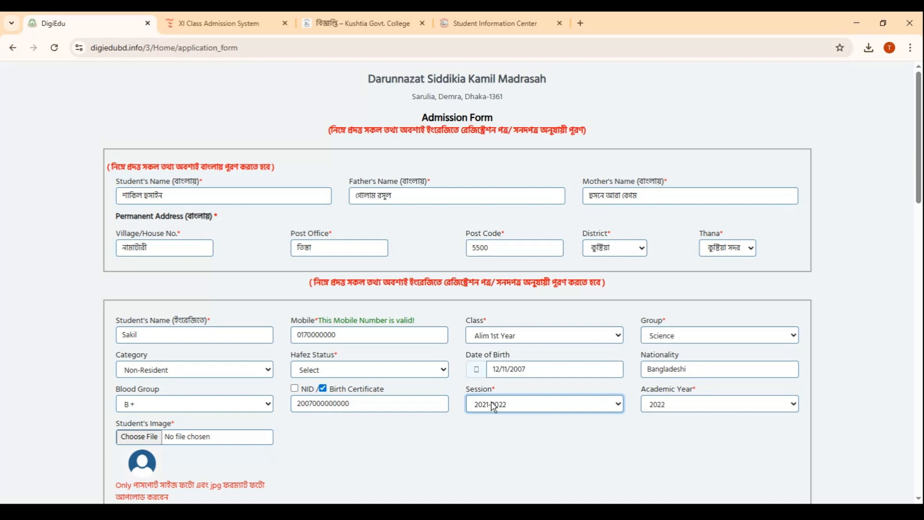
pyautogui.click(489, 389)
pyautogui.click(683, 401)
pyautogui.click(666, 391)
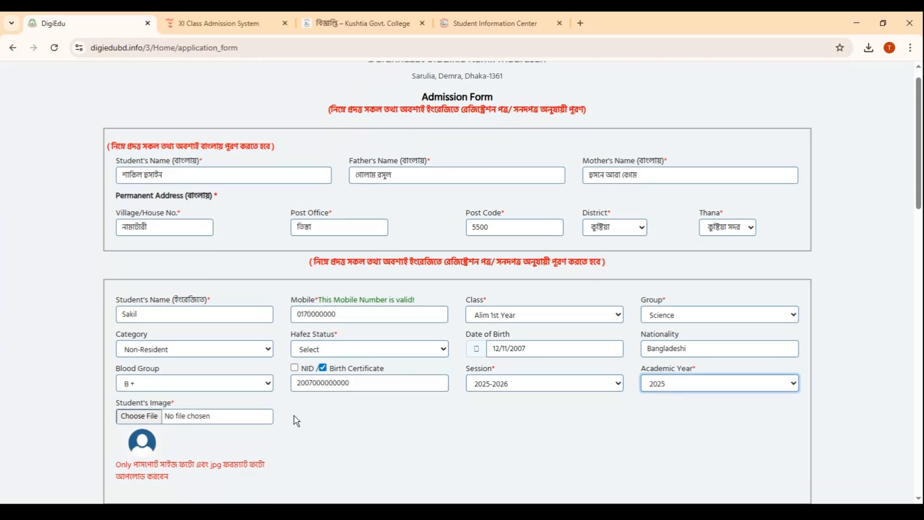
# Upload the student's passport-size JPG photo as the student's image
pyautogui.scroll(-2, 251, 409)
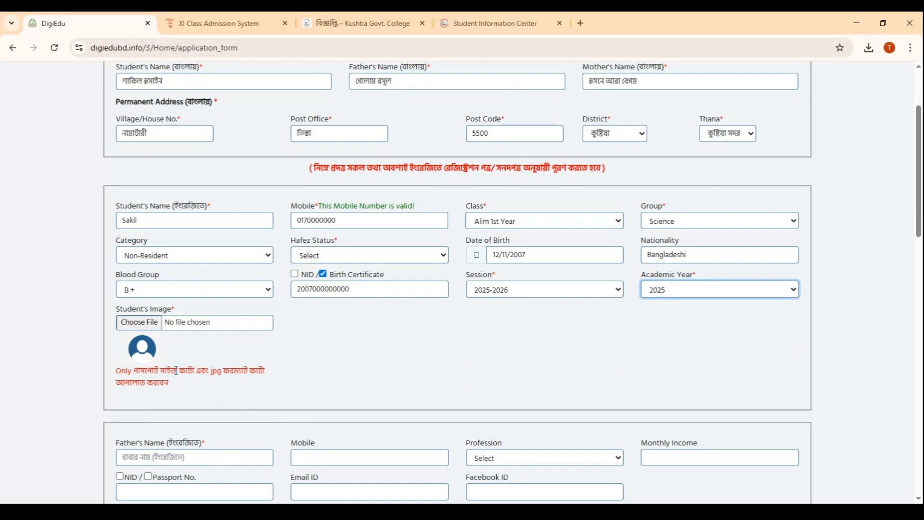
pyautogui.click(149, 320)
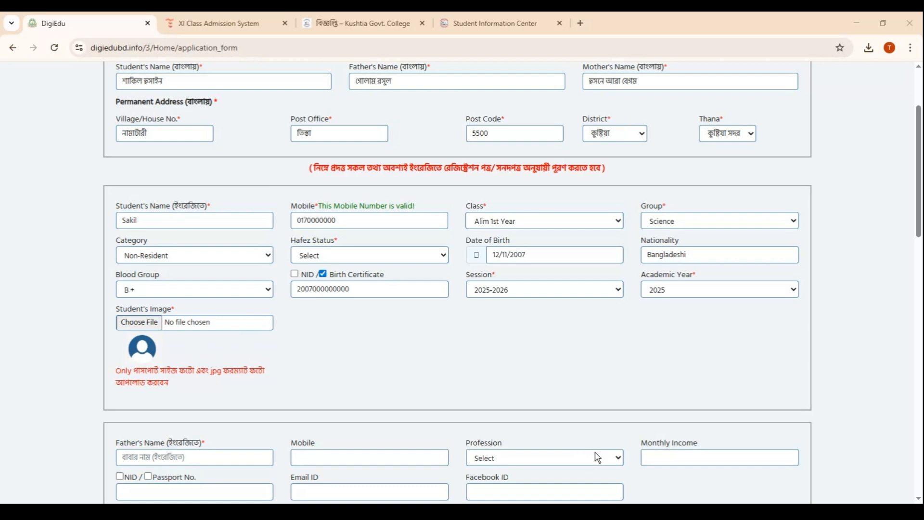
pyautogui.click(605, 446)
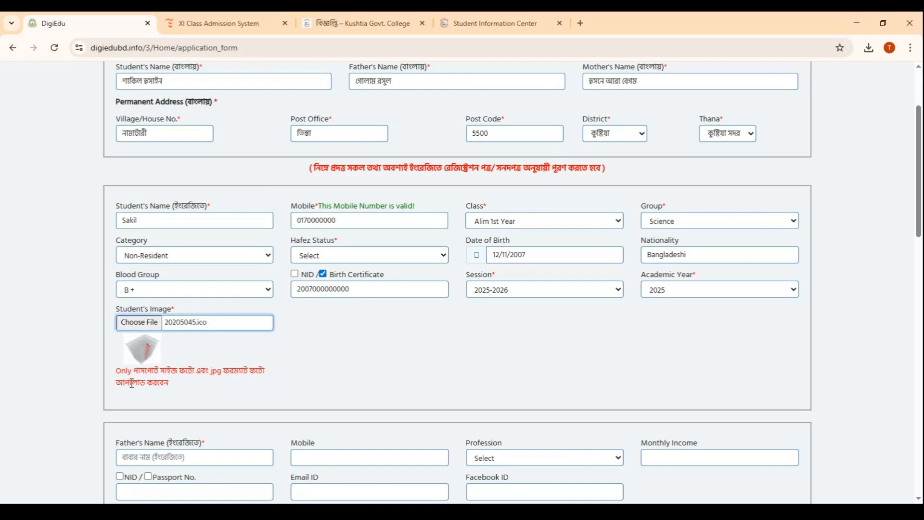
pyautogui.click(135, 323)
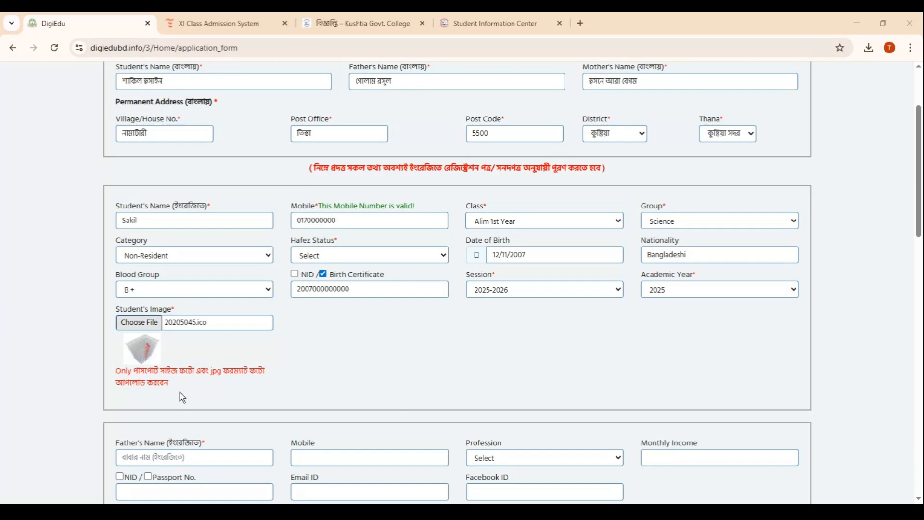
pyautogui.click(609, 450)
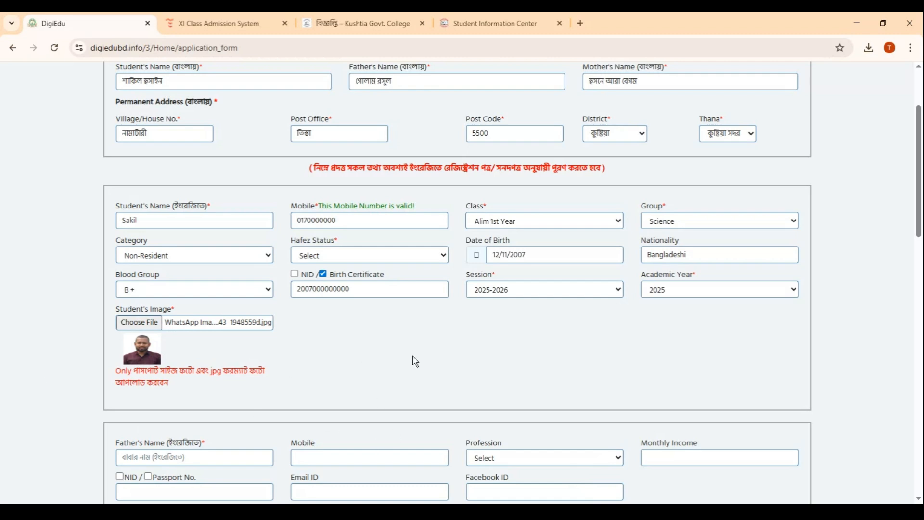
# Enter the father's name in English and the father's mobile number
pyautogui.scroll(-2, 412, 361)
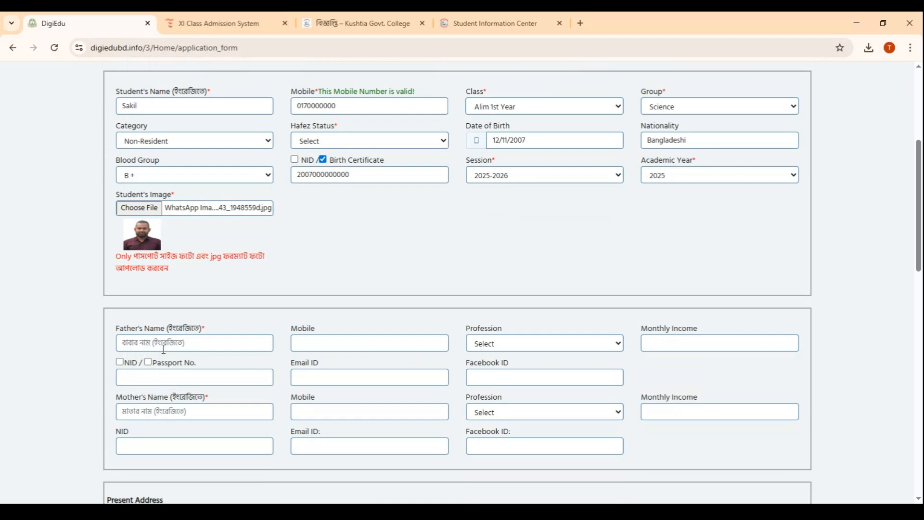
pyautogui.scroll(-1, 164, 344)
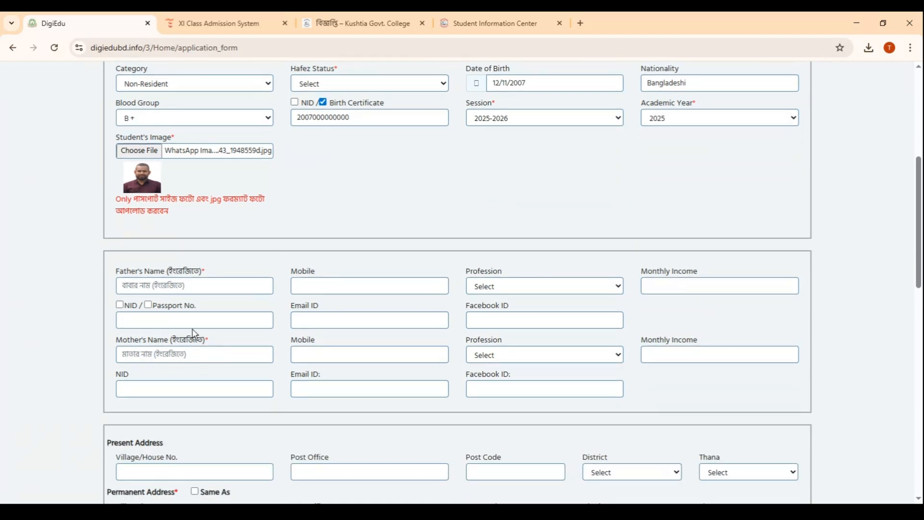
pyautogui.click(154, 284)
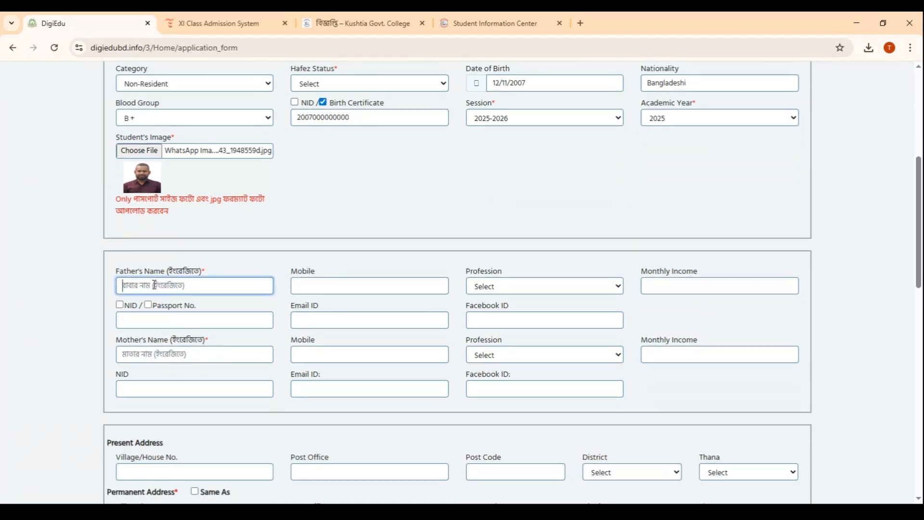
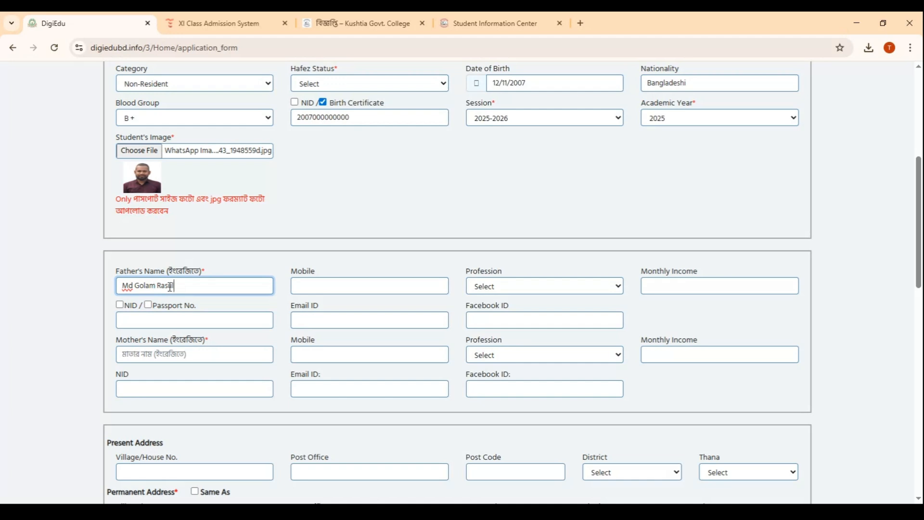
pyautogui.click(348, 284)
pyautogui.write('017000000')
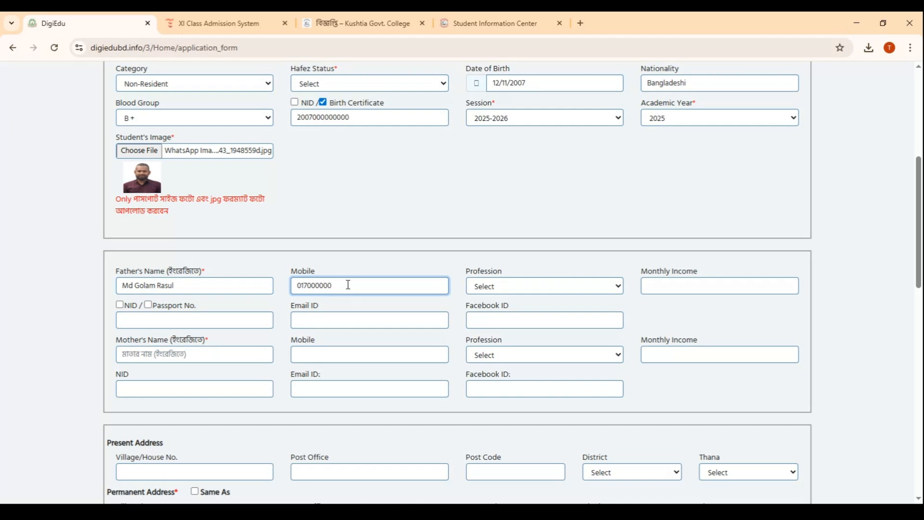
# Set the father's profession to Teacher and the monthly income to 20000
pyautogui.press('Tab')
pyautogui.press('t')
pyautogui.click(662, 287)
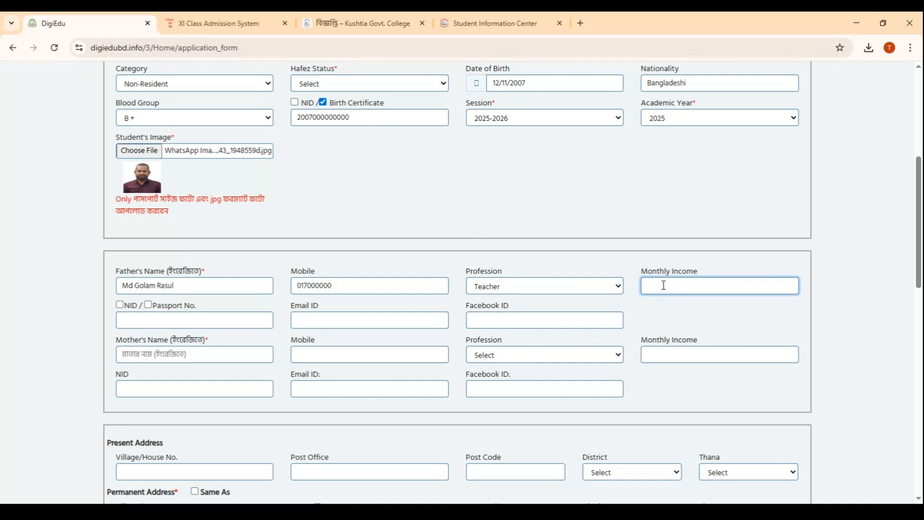
pyautogui.write('20000')
# Choose NID as the father's identification type and enter the NID number
pyautogui.click(120, 305)
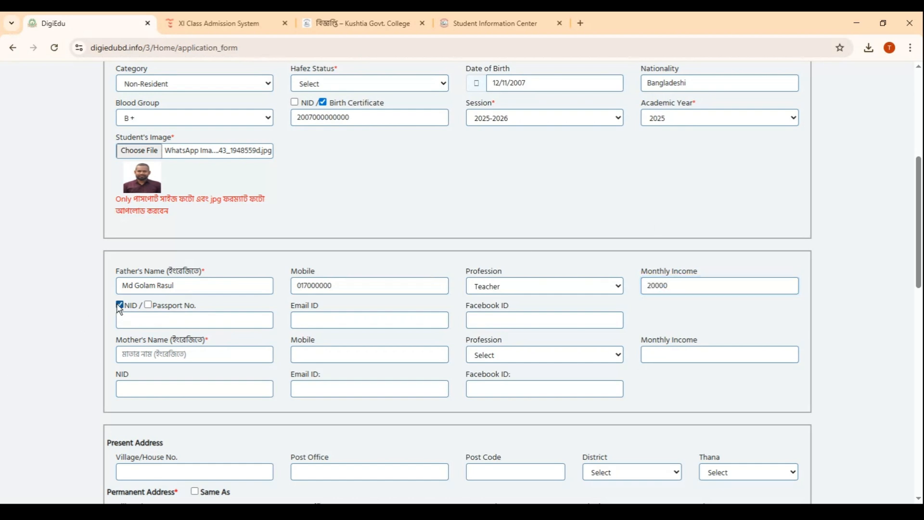
pyautogui.click(140, 322)
pyautogui.write('21000000')
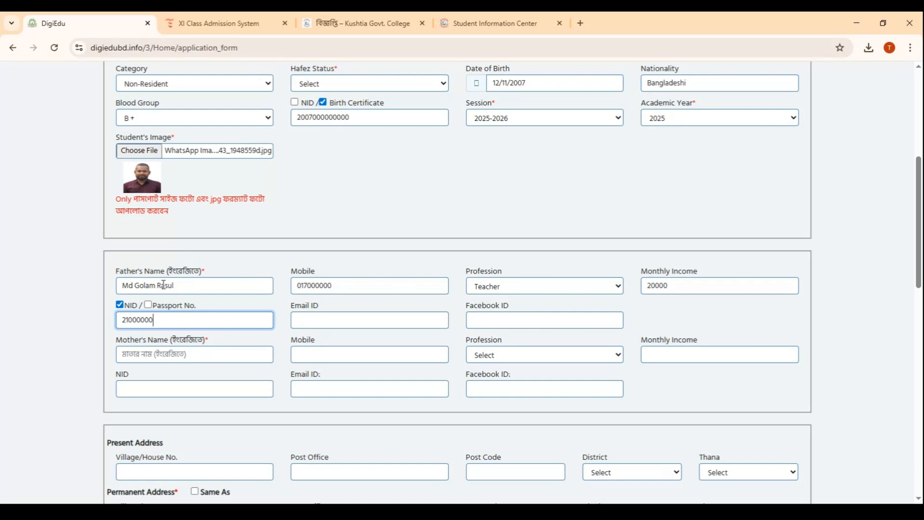
# Enter the mother's name in English and the mother's mobile number
pyautogui.scroll(-1, 164, 283)
pyautogui.click(181, 295)
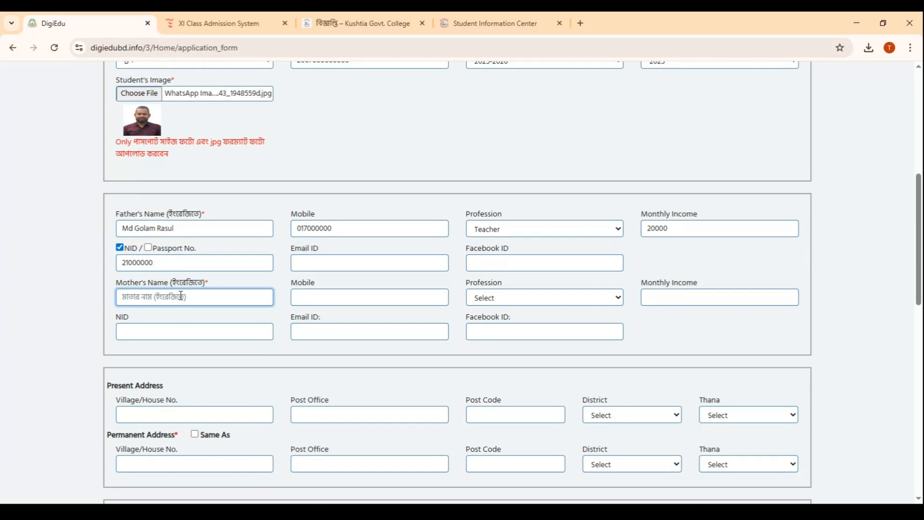
pyautogui.click(307, 295)
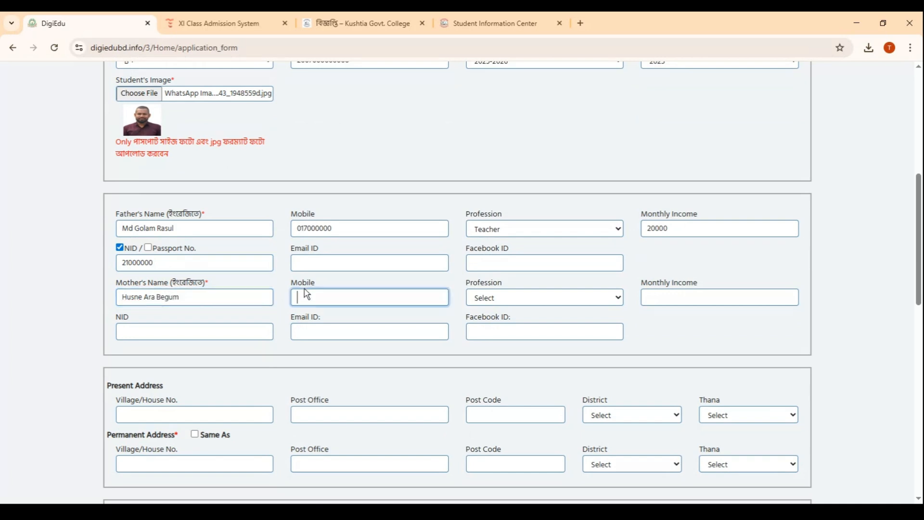
pyautogui.write('017000000')
# Complete the mother's details with profession House Wife, monthly income 00 and the NID number
pyautogui.click(489, 300)
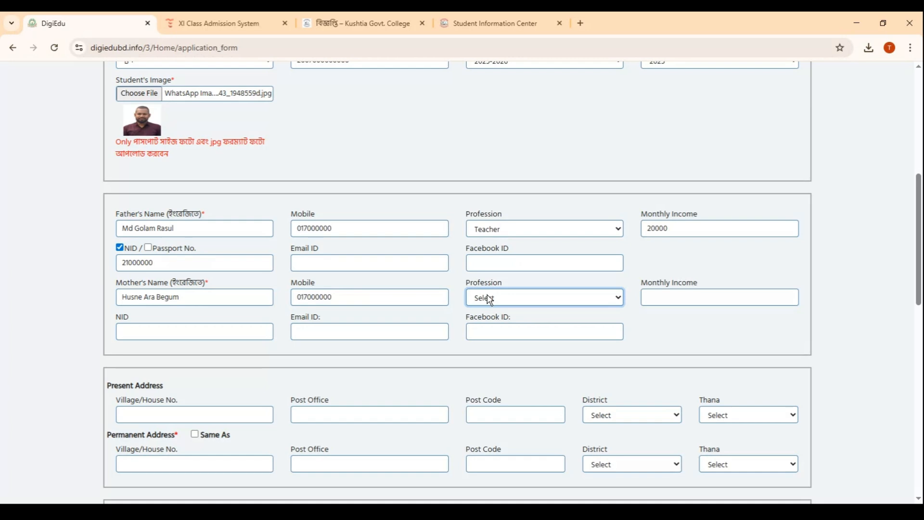
pyautogui.click(511, 117)
pyautogui.click(680, 296)
pyautogui.write('00')
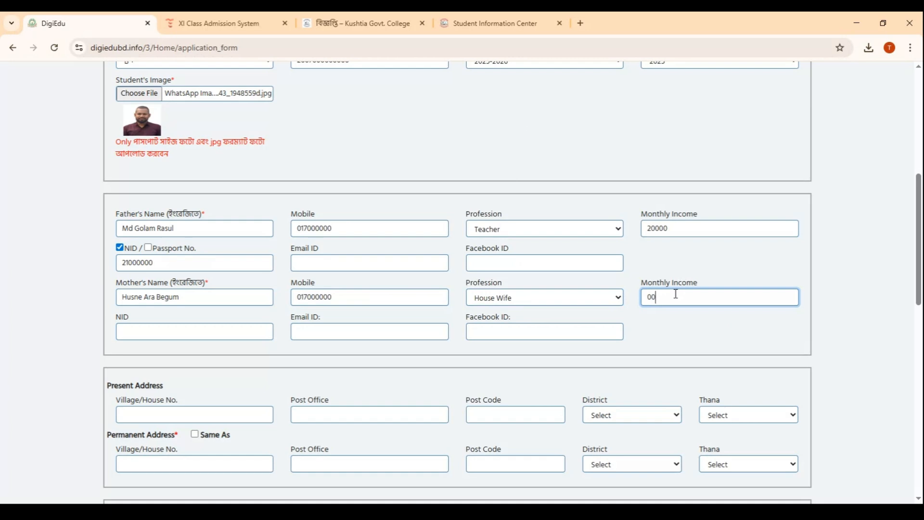
pyautogui.click(146, 335)
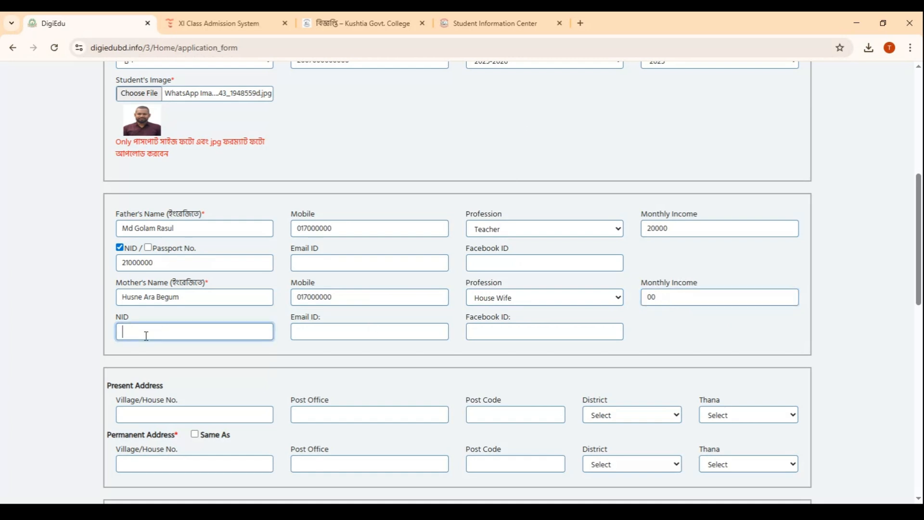
pyautogui.write('2100000')
# Enter the village, post office and post code of the present address in English
pyautogui.scroll(-1, 292, 303)
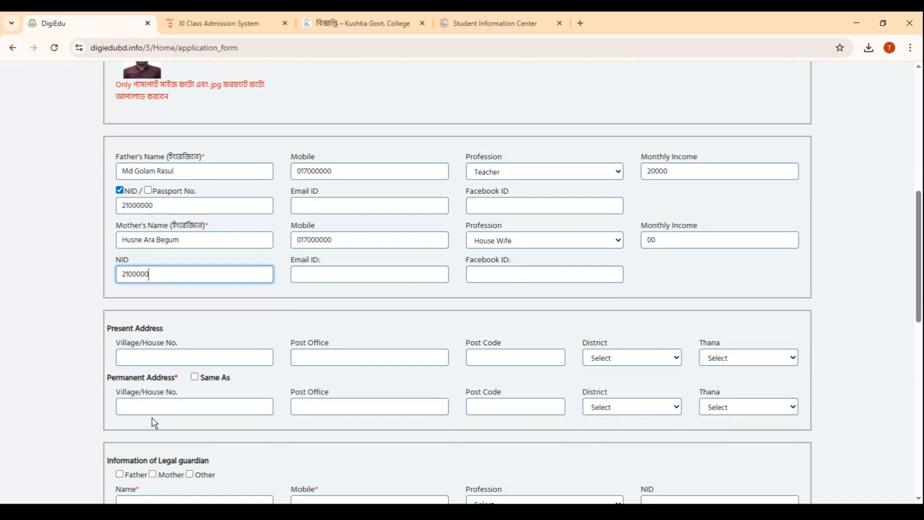
pyautogui.click(141, 358)
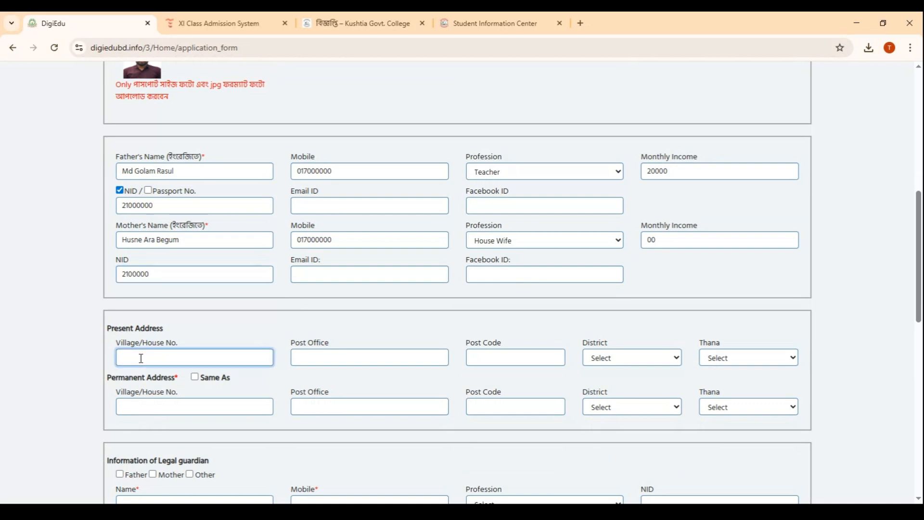
pyautogui.write('Nama')
pyautogui.write('bari')
pyautogui.click(317, 360)
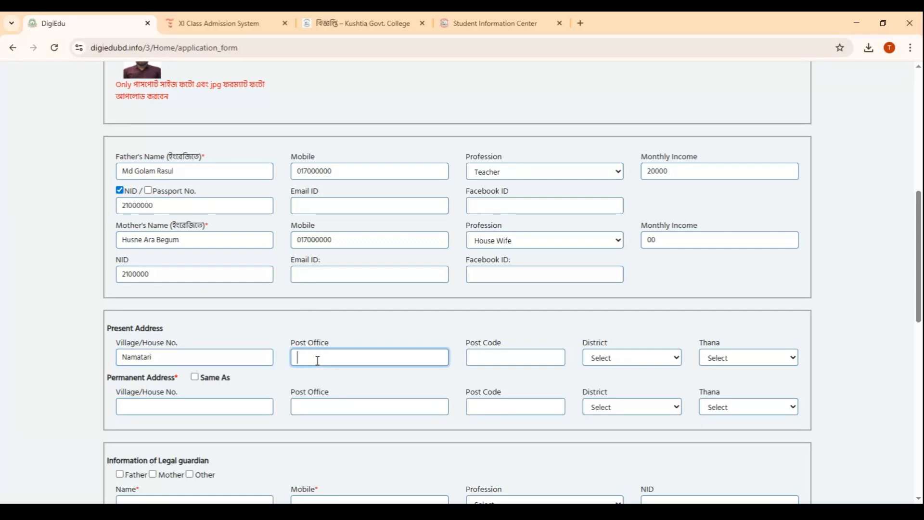
pyautogui.write('Tista')
pyautogui.click(506, 363)
pyautogui.write('5500')
pyautogui.press('Tab')
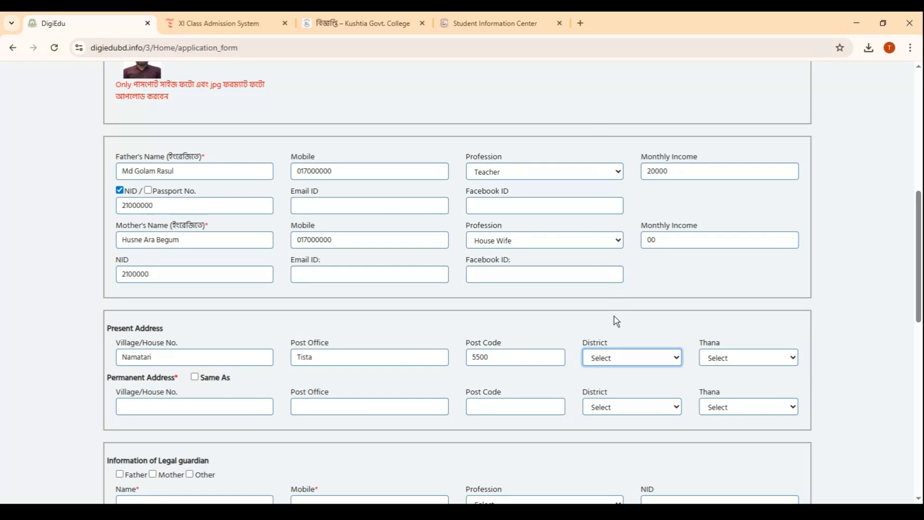
# Set the present address district to Kushtia and the thana to Kushtia Sadar
pyautogui.write('kushtia')
pyautogui.click(722, 362)
pyautogui.click(750, 443)
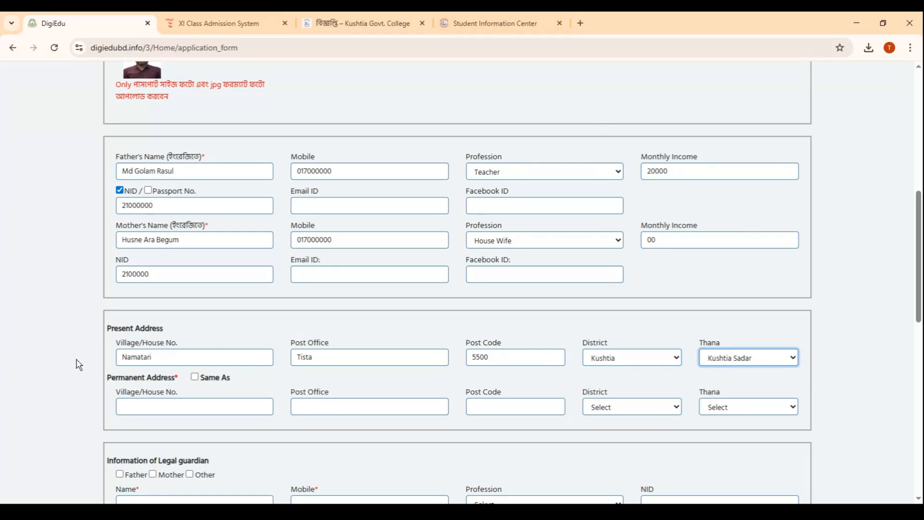
# Mark the permanent address as the same as the present address
pyautogui.click(194, 378)
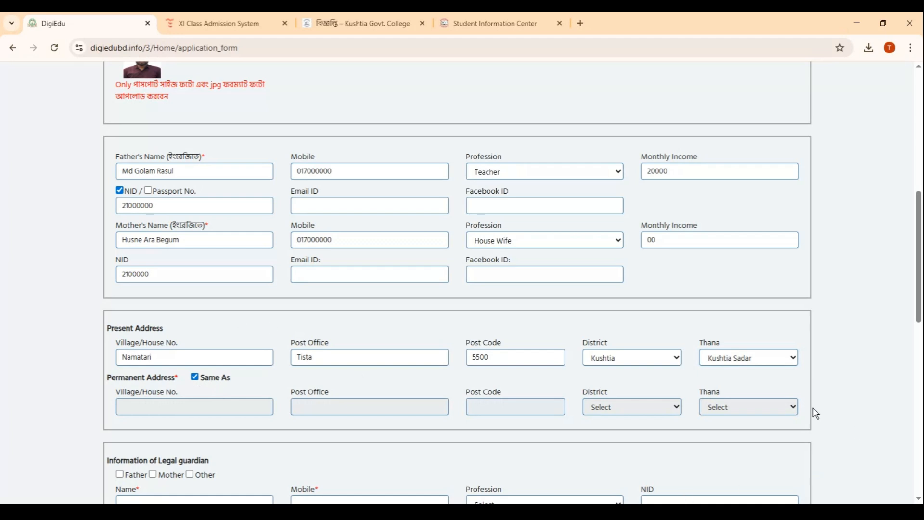
pyautogui.click(195, 377)
pyautogui.click(160, 408)
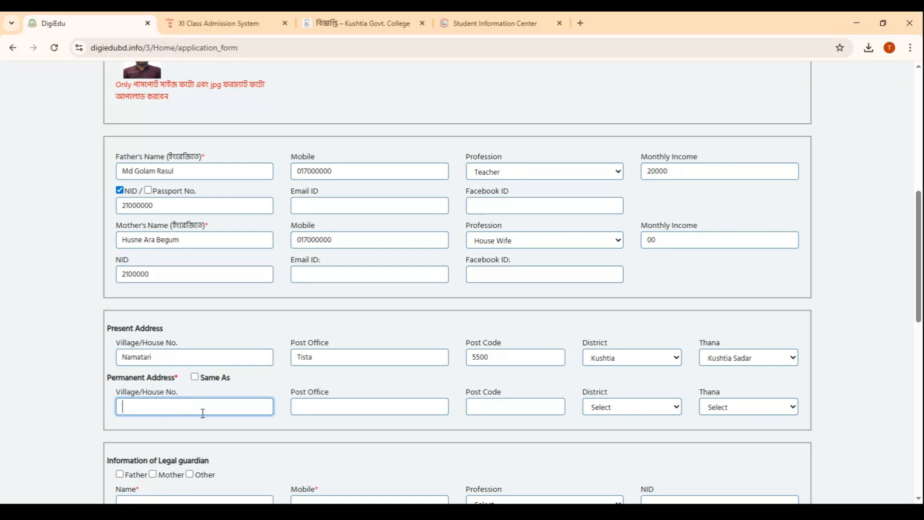
pyautogui.click(195, 378)
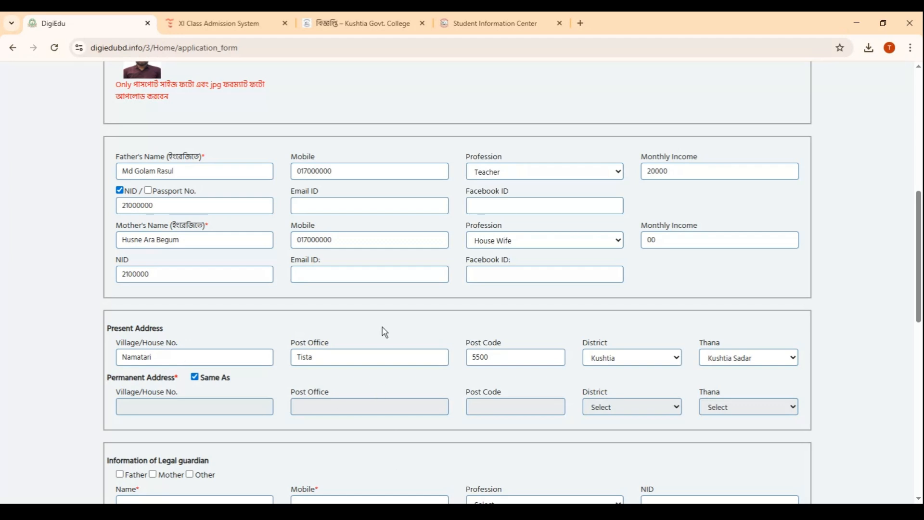
# Try the legal guardian options, settle on Father, and set the guardian's relation to Father
pyautogui.scroll(-3, 388, 324)
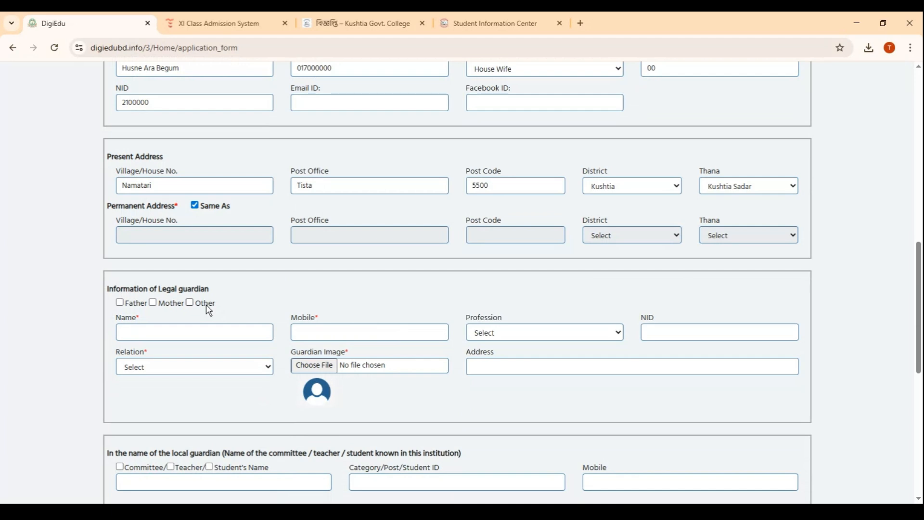
pyautogui.click(120, 304)
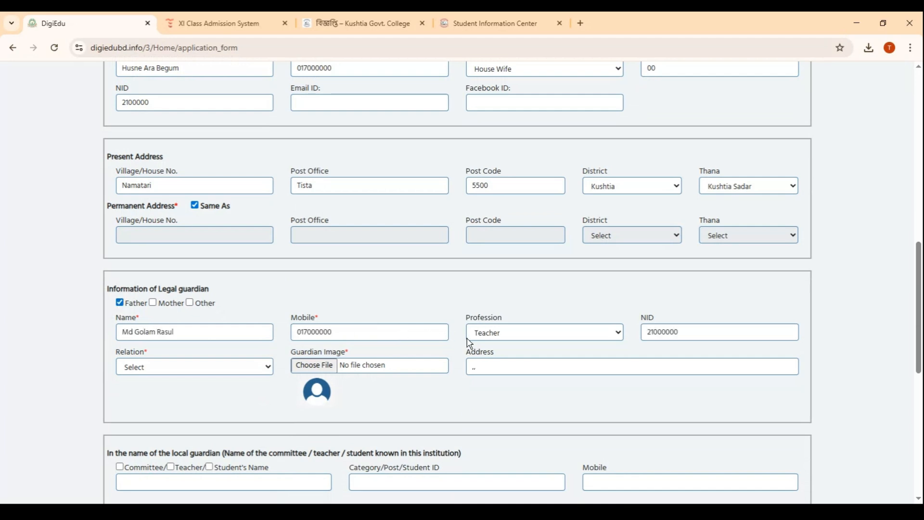
pyautogui.click(152, 302)
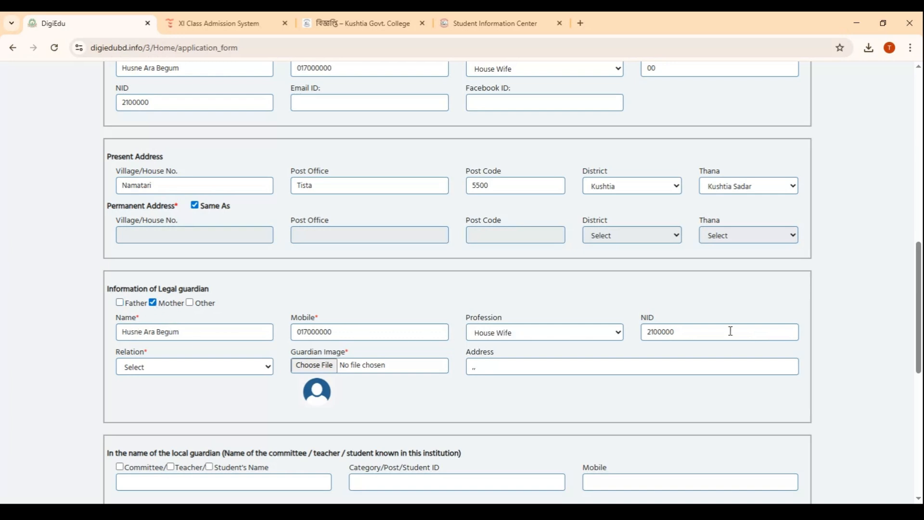
pyautogui.click(191, 304)
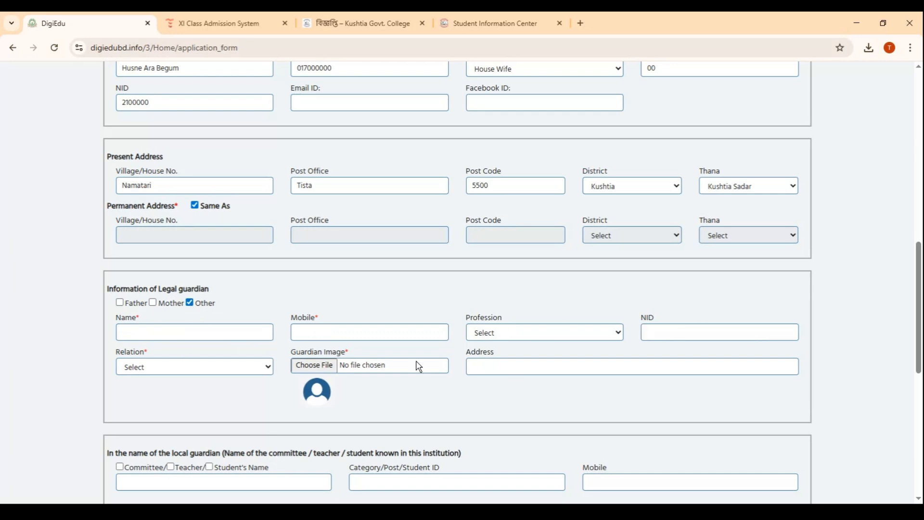
pyautogui.click(119, 302)
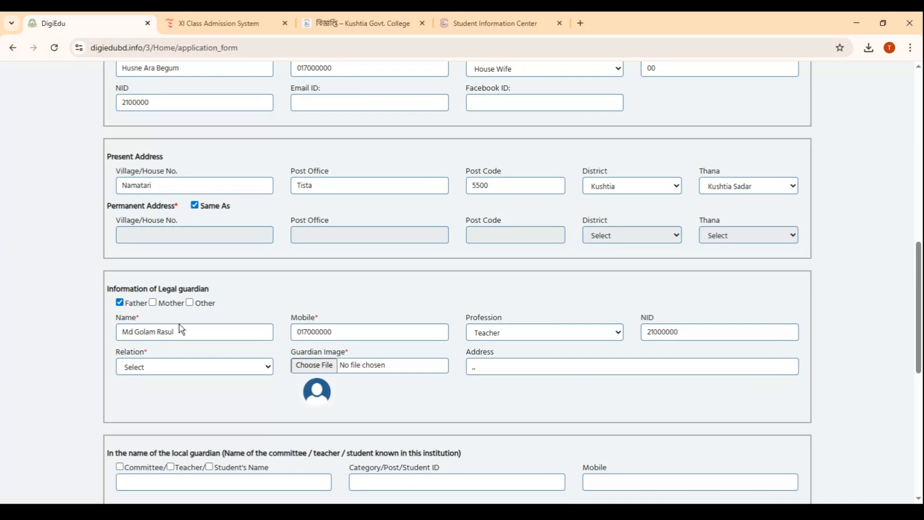
pyautogui.click(177, 366)
pyautogui.click(143, 211)
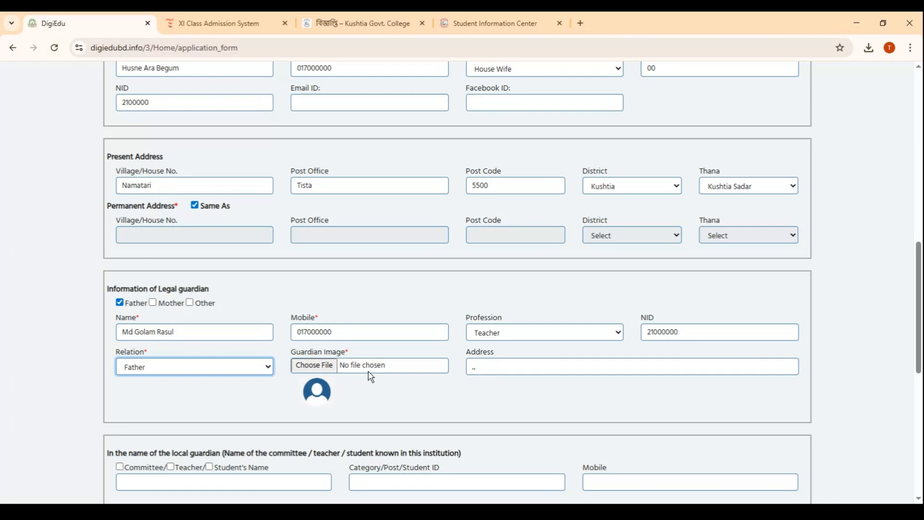
# Upload the WhatsApp JPG photo as the guardian image and clear the guardian's address
pyautogui.click(316, 367)
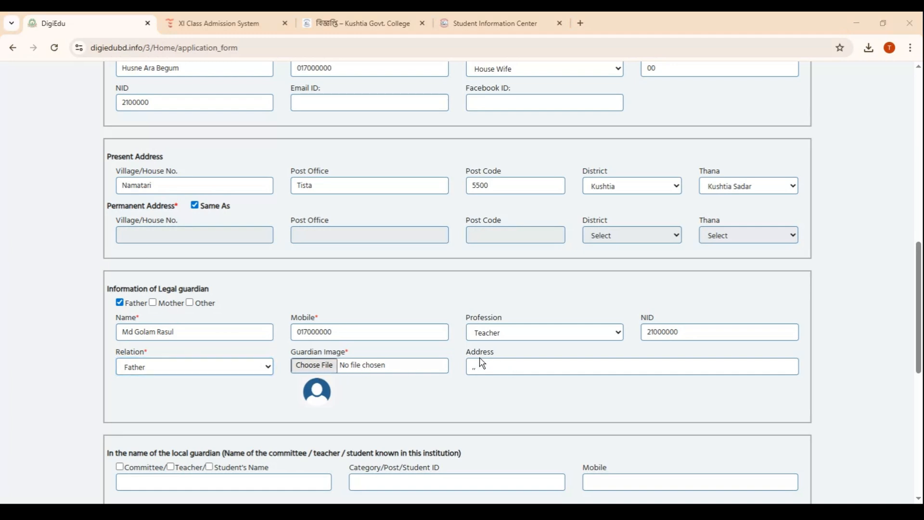
pyautogui.click(596, 455)
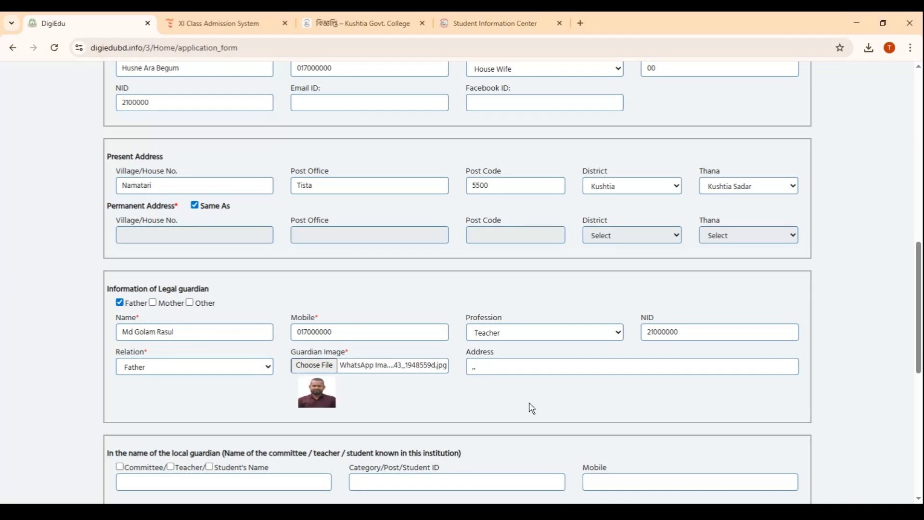
pyautogui.click(504, 371)
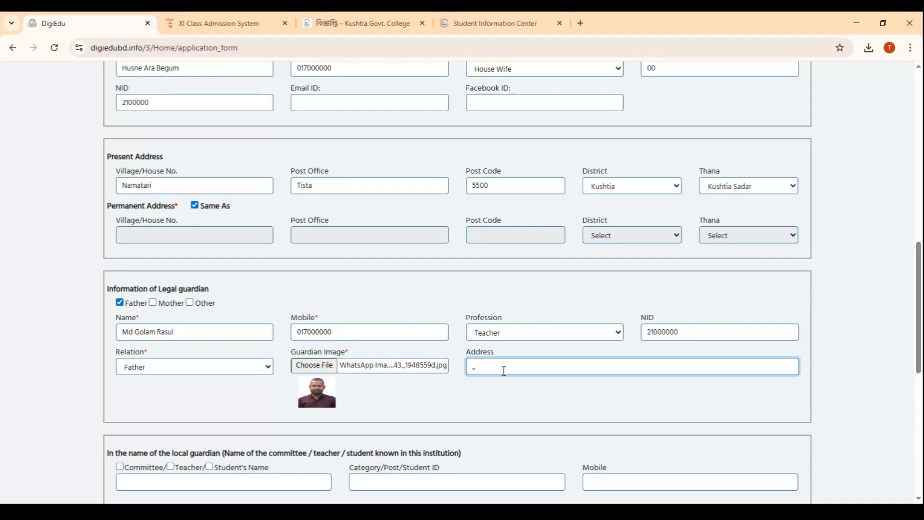
pyautogui.press('BackSpace')
# Enter ABC School as the previously attended institution, with village Dfd and post office Gfgjh
pyautogui.scroll(-2, 452, 402)
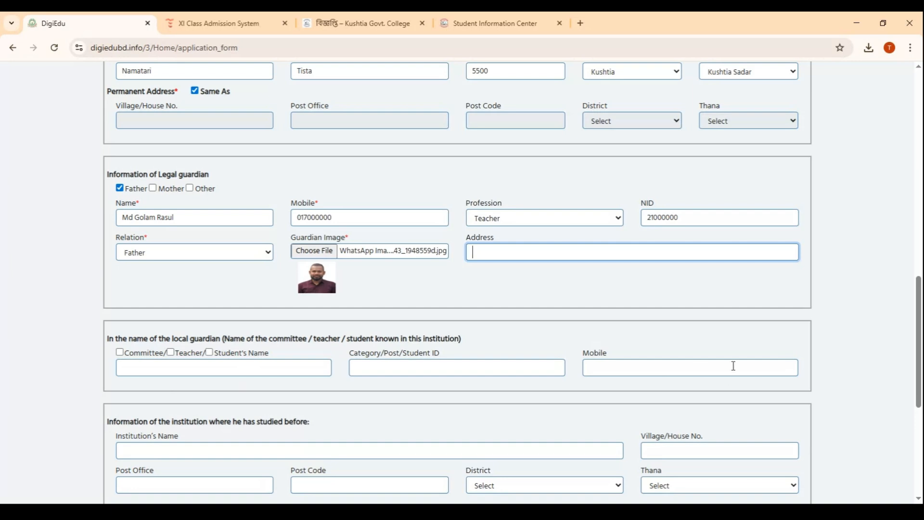
pyautogui.scroll(-1, 421, 364)
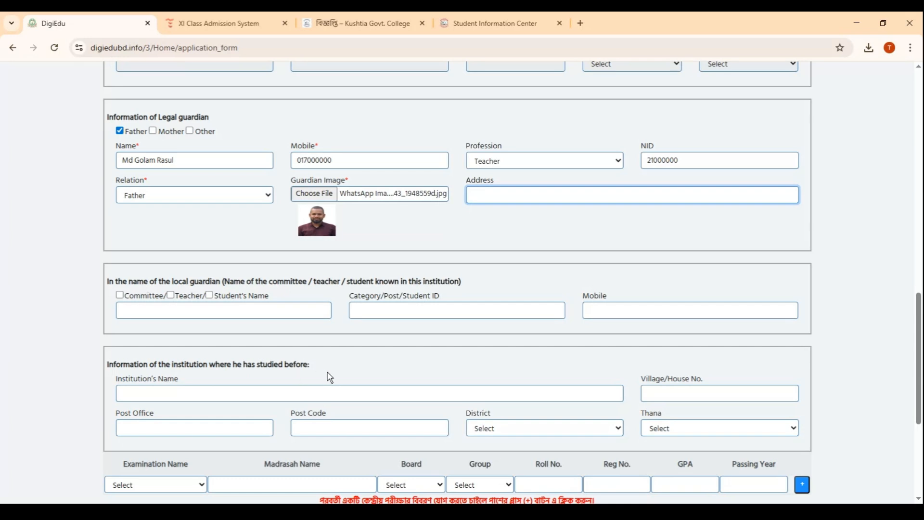
pyautogui.scroll(-1, 331, 361)
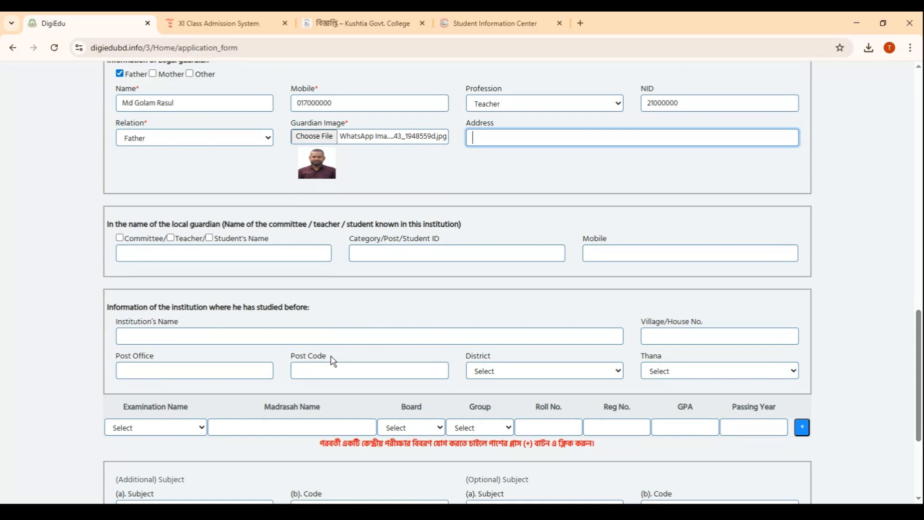
pyautogui.click(140, 343)
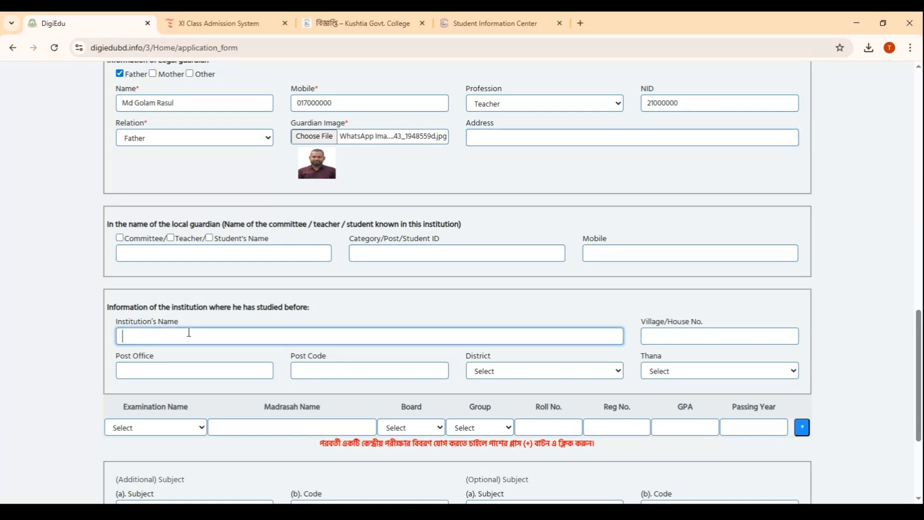
pyautogui.write('ABC School')
pyautogui.click(671, 337)
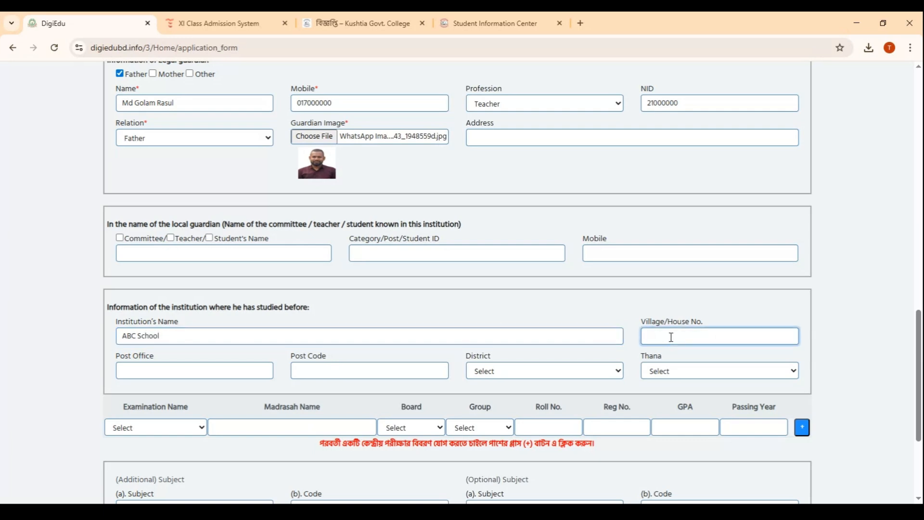
pyautogui.write('Dfd')
pyautogui.click(169, 367)
pyautogui.write('Gfgjh')
# Set the previous institution's district to Kushtia and its thana to Kushtia Sadar, leaving the post code blank
pyautogui.click(333, 376)
pyautogui.click(529, 371)
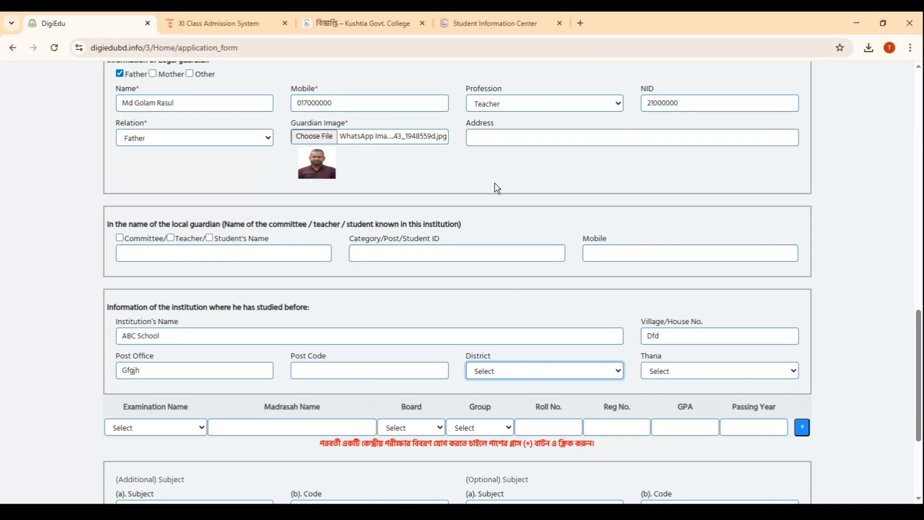
pyautogui.click(500, 101)
pyautogui.click(678, 366)
pyautogui.click(678, 455)
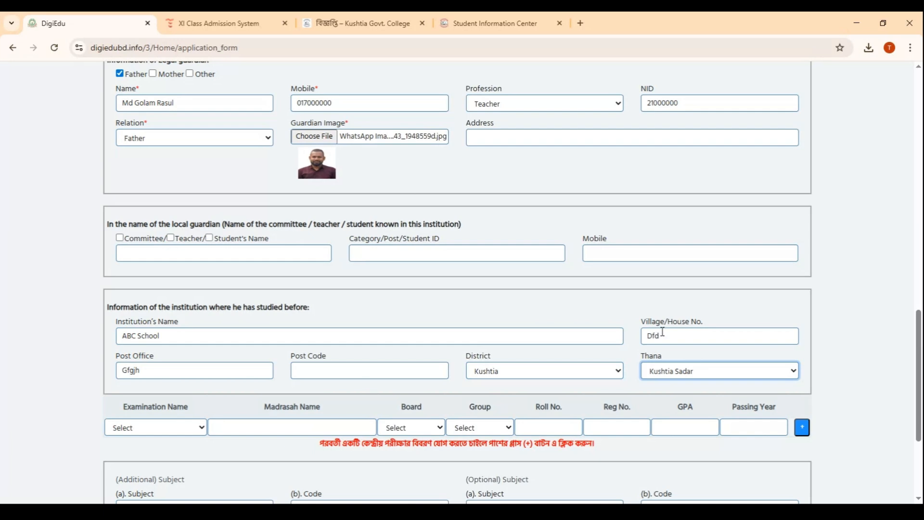
# Fill the examination row with Dakhil, madrasah name ABC school, board Rajshahi and group Science
pyautogui.click(185, 429)
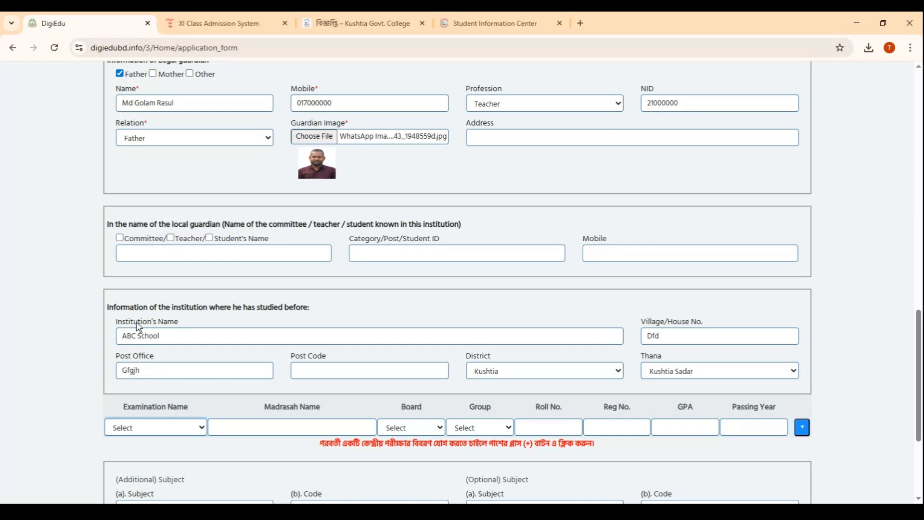
pyautogui.click(128, 427)
pyautogui.click(134, 328)
pyautogui.click(268, 426)
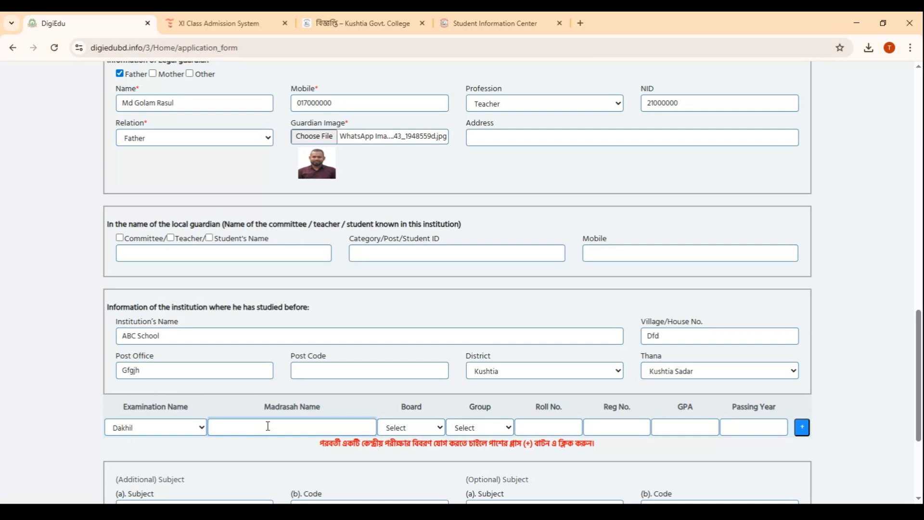
pyautogui.write('ABC school')
pyautogui.click(399, 428)
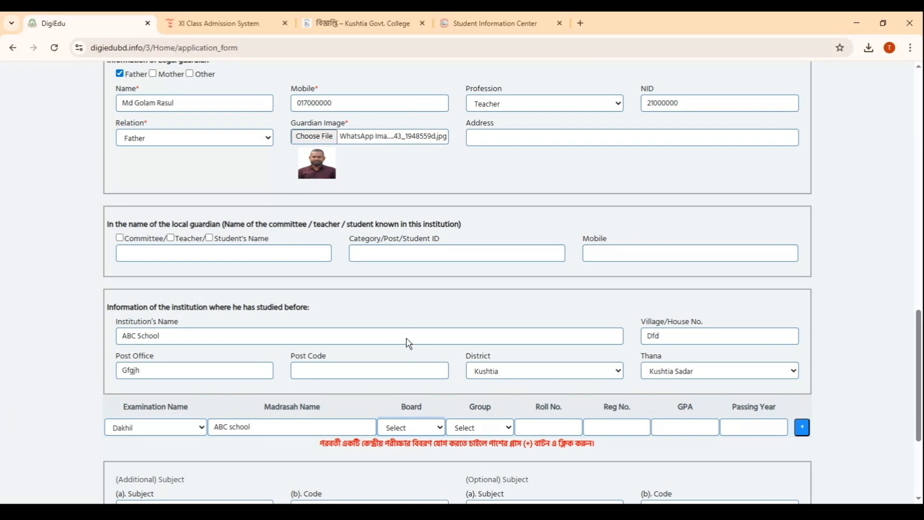
pyautogui.click(400, 255)
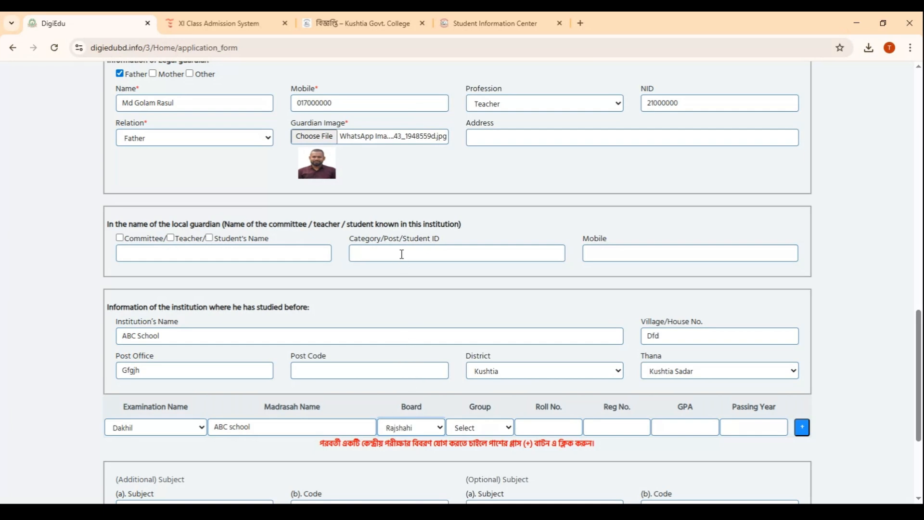
pyautogui.click(484, 427)
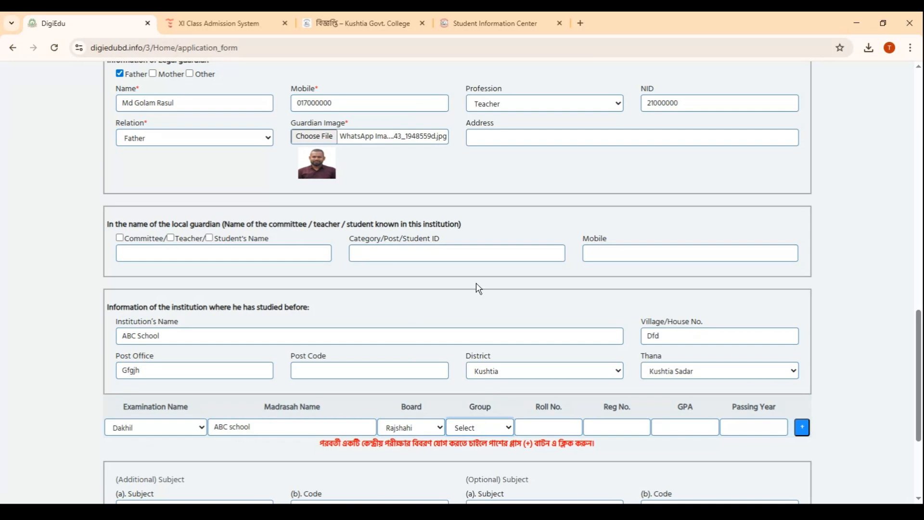
pyautogui.click(473, 123)
# Enter the roll number, registration number, GPA 5.00 and passing year 2025 in the examination row
pyautogui.click(557, 429)
pyautogui.write('200000')
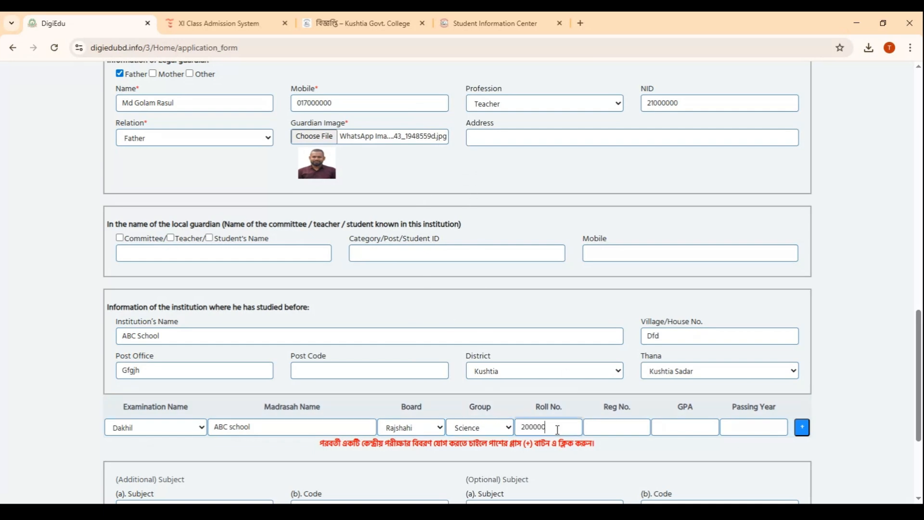
pyautogui.click(616, 425)
pyautogui.write('1300000')
pyautogui.click(669, 432)
pyautogui.write('5.00')
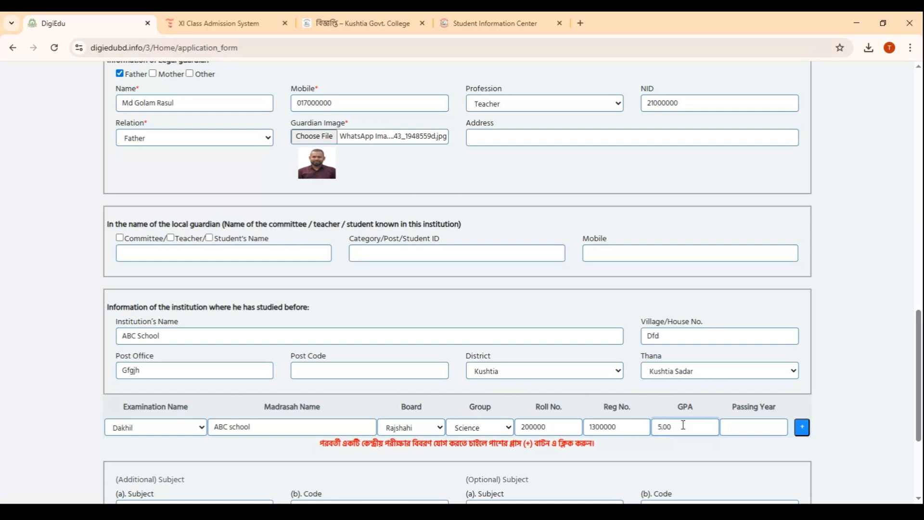
pyautogui.click(765, 423)
pyautogui.write('20258')
pyautogui.press('BackSpace')
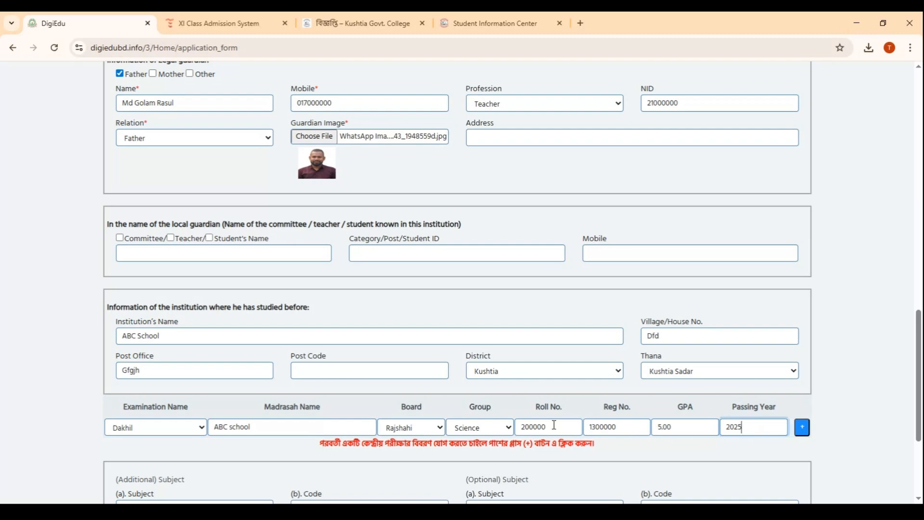
# Add a second examination row and delete the filled first one
pyautogui.scroll(-2, 512, 413)
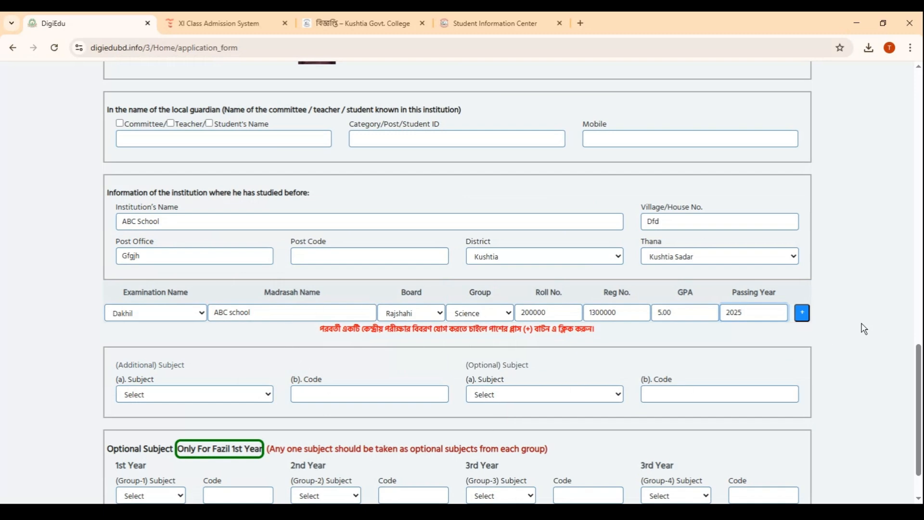
pyautogui.click(799, 314)
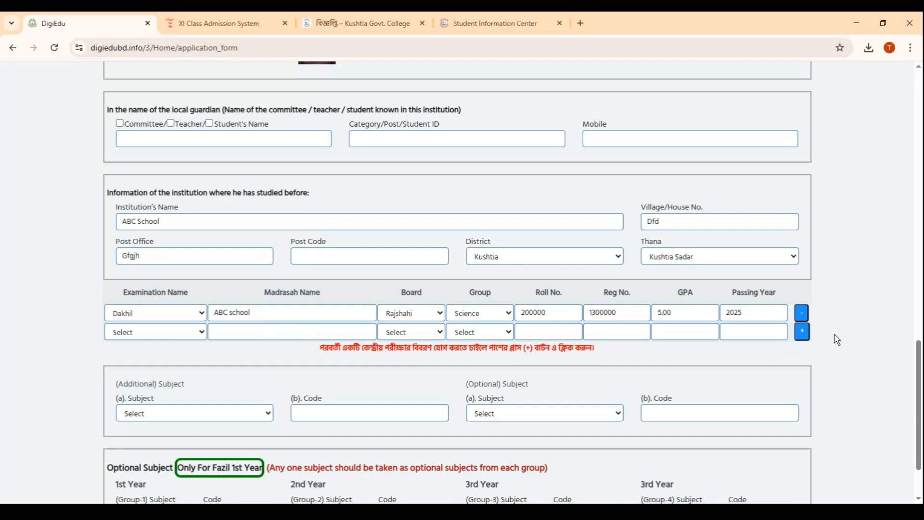
pyautogui.click(801, 314)
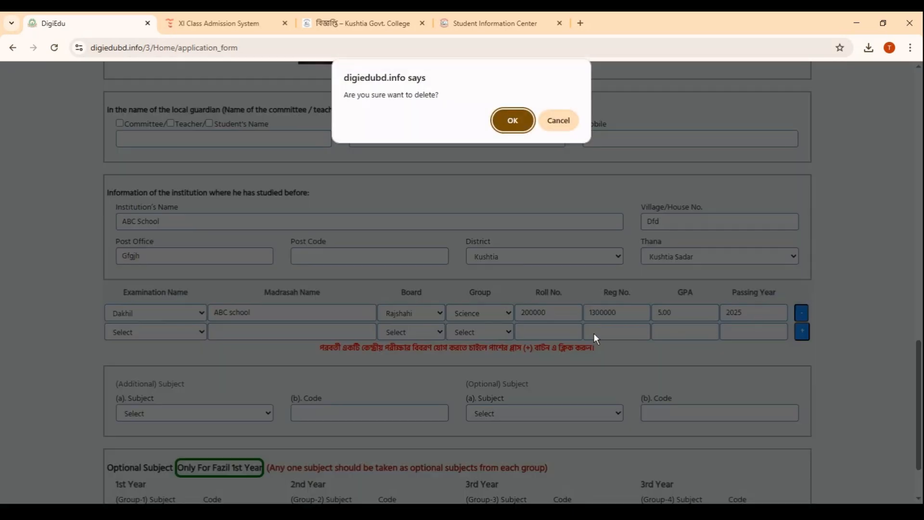
pyautogui.click(512, 121)
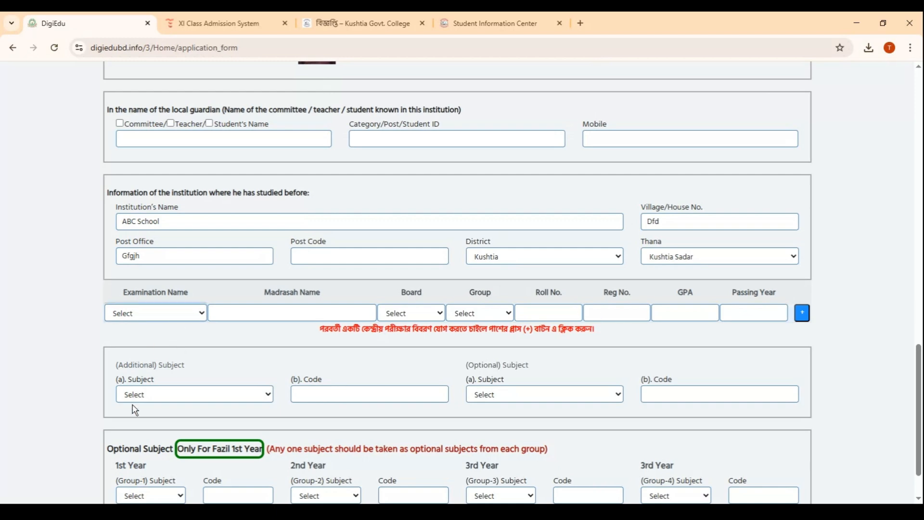
# Fill the empty examination row with Dakhil, madrasah name ABC School, board Rajshahi and group Science
pyautogui.press('Down')
pyautogui.click(267, 314)
pyautogui.write('ABC School')
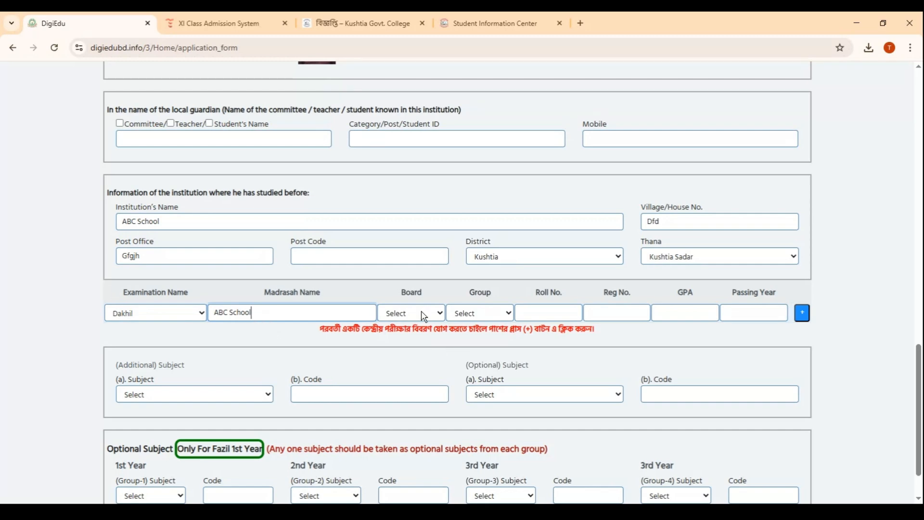
pyautogui.press('Tab')
pyautogui.press('r')
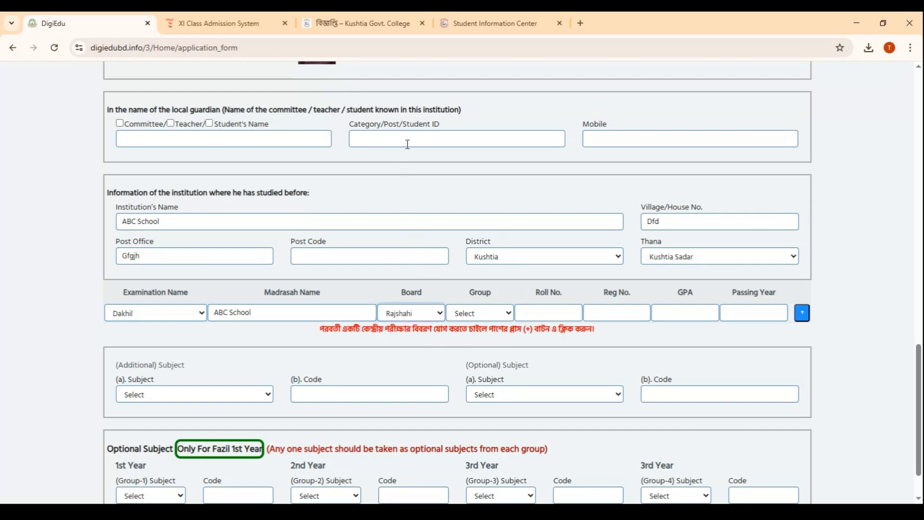
pyautogui.press('Tab')
pyautogui.press('s')
# Complete the Dakhil row with the roll number, registration number, GPA 5.00 and passing year 2025
pyautogui.click(548, 314)
pyautogui.write('20000')
pyautogui.click(624, 310)
pyautogui.write('13200000')
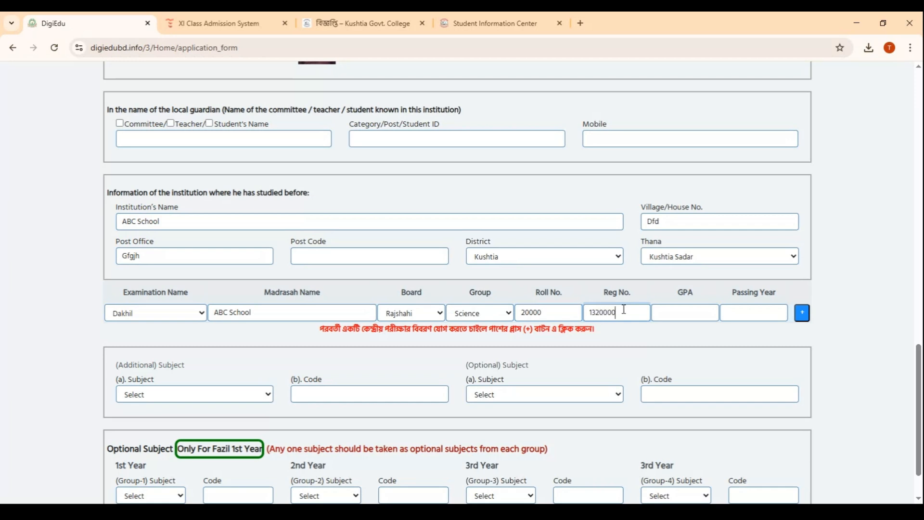
pyautogui.click(665, 314)
pyautogui.write('5.00')
pyautogui.click(748, 316)
pyautogui.write('2025')
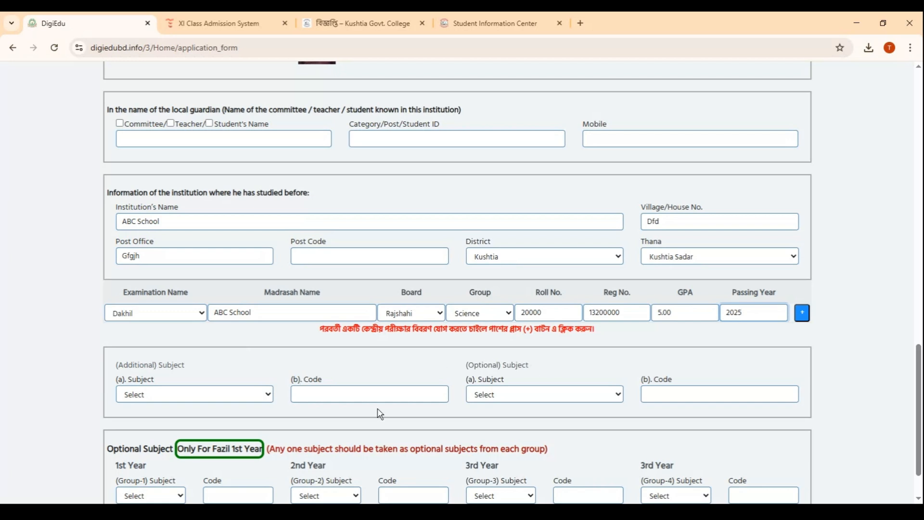
# Set the additional subject to Biology with code 102,103
pyautogui.click(260, 401)
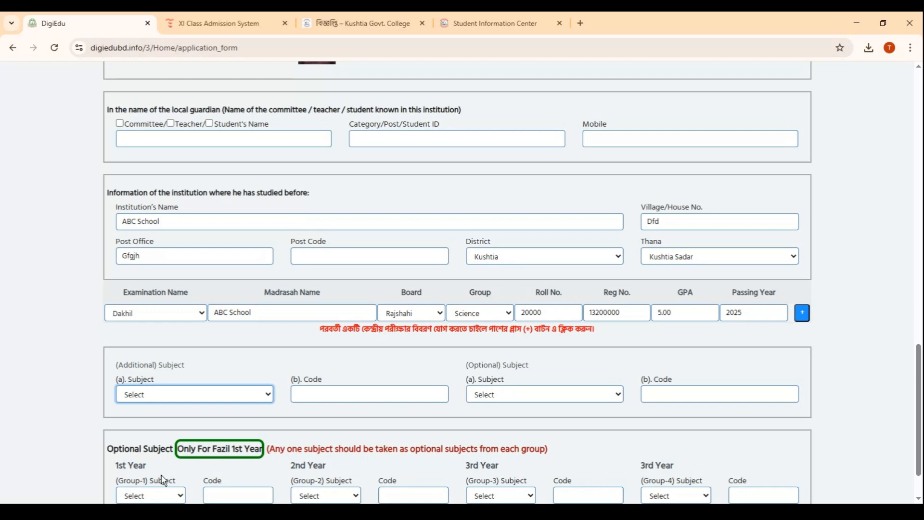
pyautogui.click(143, 466)
pyautogui.click(297, 394)
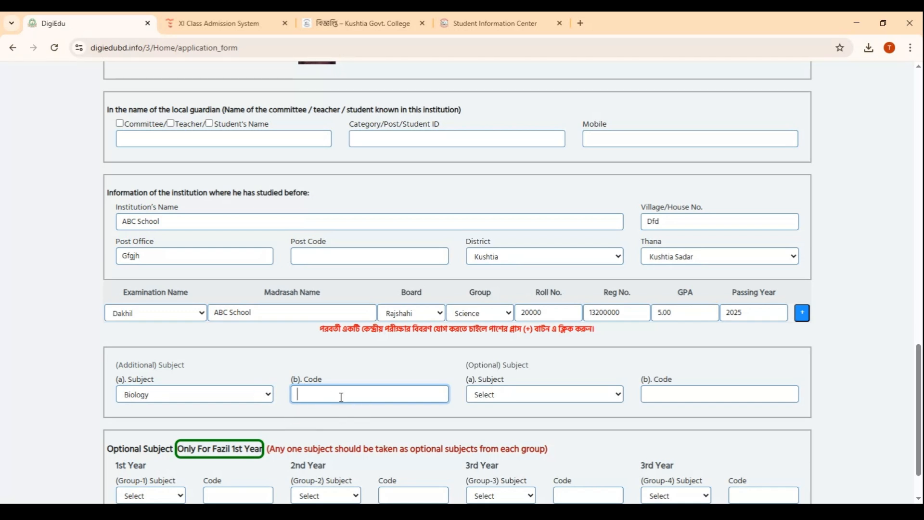
pyautogui.write('102,103')
# Set the optional subject to Mathematics with code 101,100
pyautogui.click(501, 394)
pyautogui.click(502, 474)
pyautogui.click(518, 484)
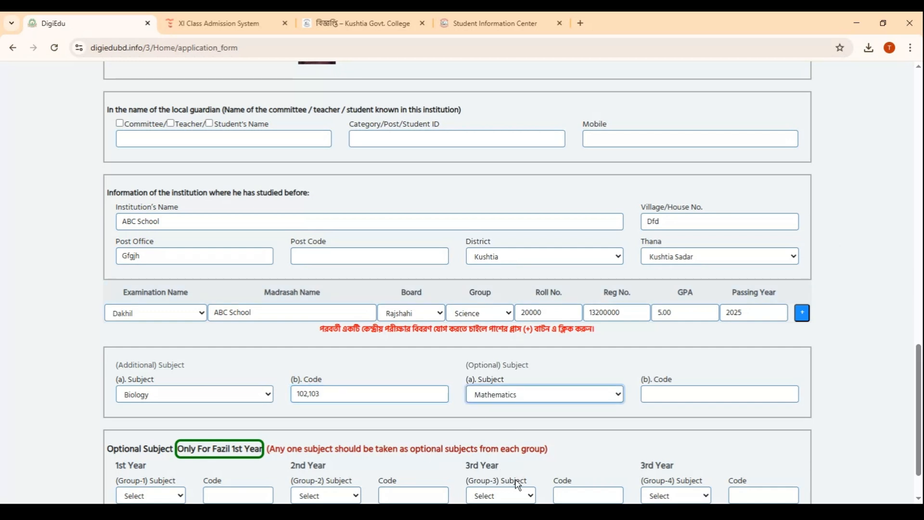
pyautogui.click(676, 390)
pyautogui.write('101')
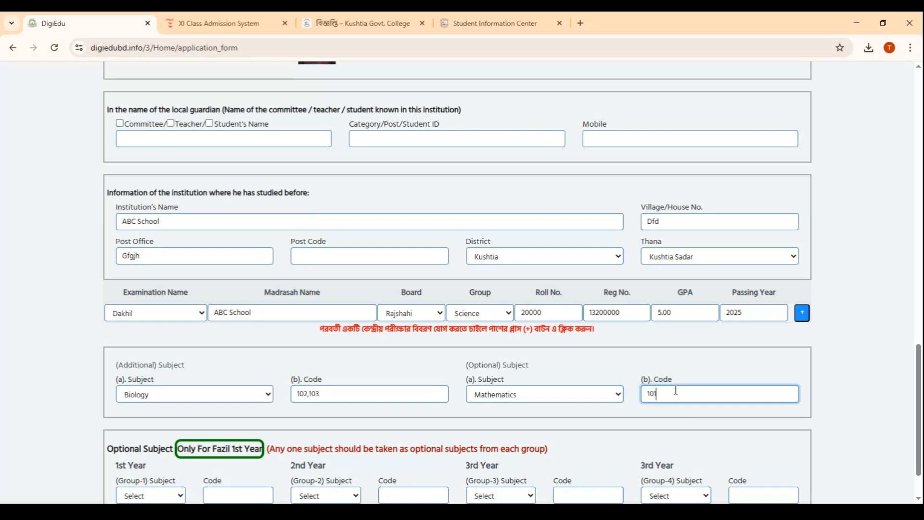
pyautogui.write(',100')
# Review the lower part of the completed application form and switch to the XI Class Admission System page
pyautogui.scroll(-1, 554, 365)
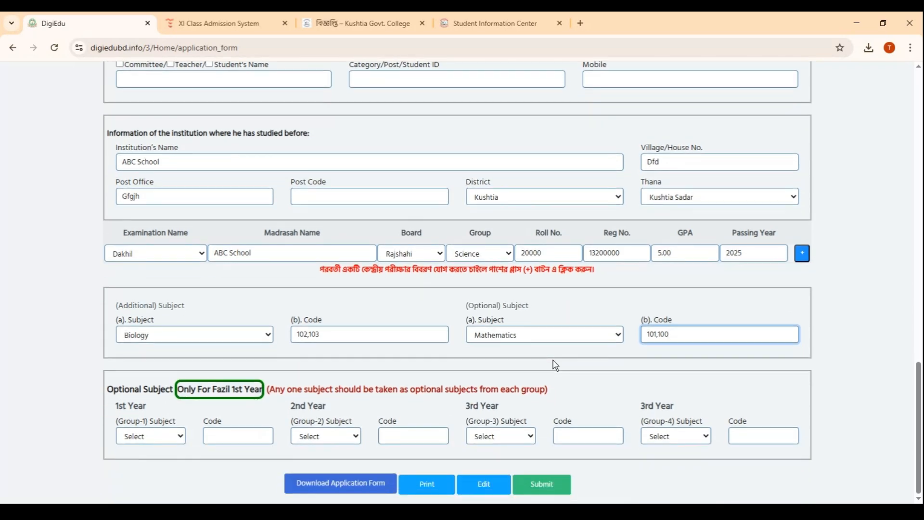
pyautogui.scroll(2, 553, 363)
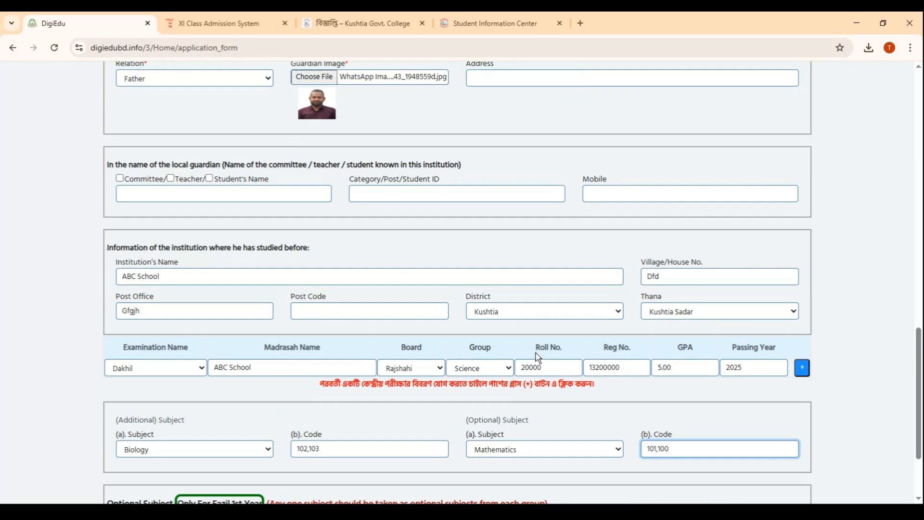
pyautogui.scroll(-2, 538, 357)
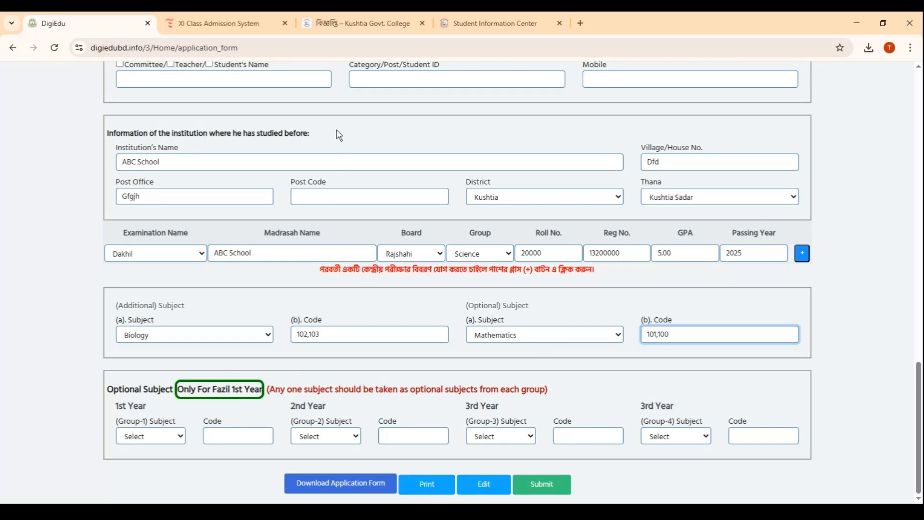
pyautogui.click(224, 20)
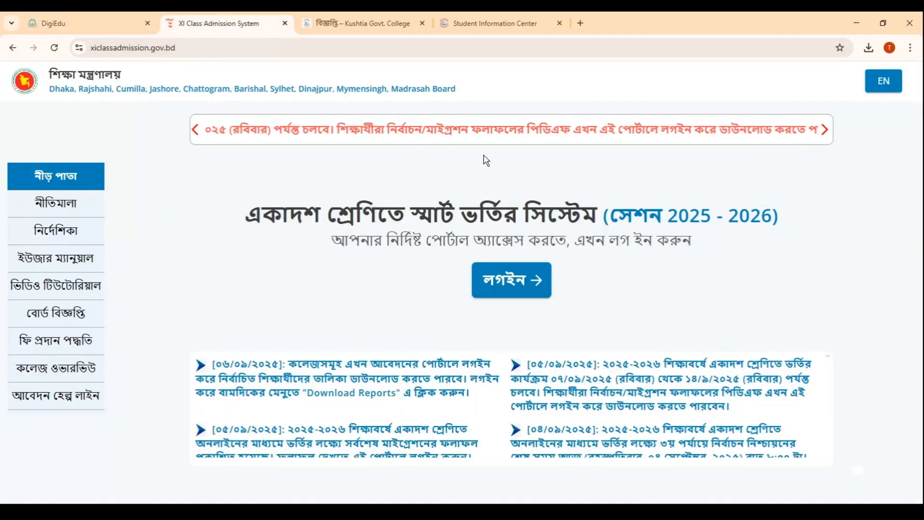